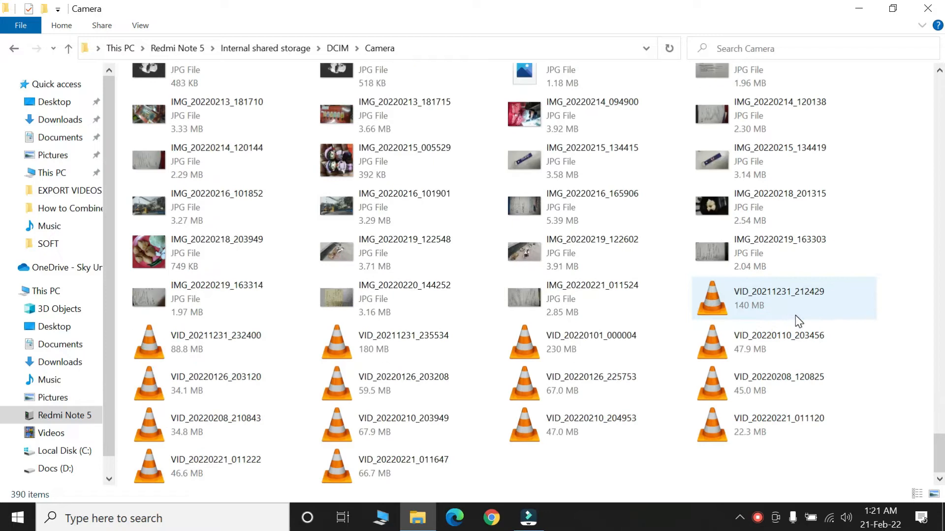
- Copy the photo IMG_20220221_011524 from the phone's Camera folder and paste it onto the desktop
{"action": "left_click", "coordinate": [576, 306]}
{"action": "right_click", "coordinate": [575, 305]}
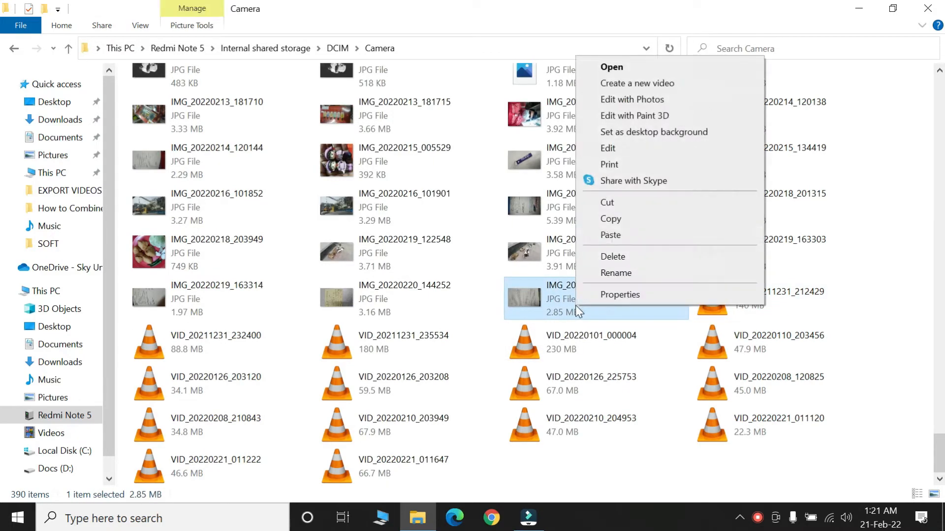
{"action": "left_click", "coordinate": [616, 221]}
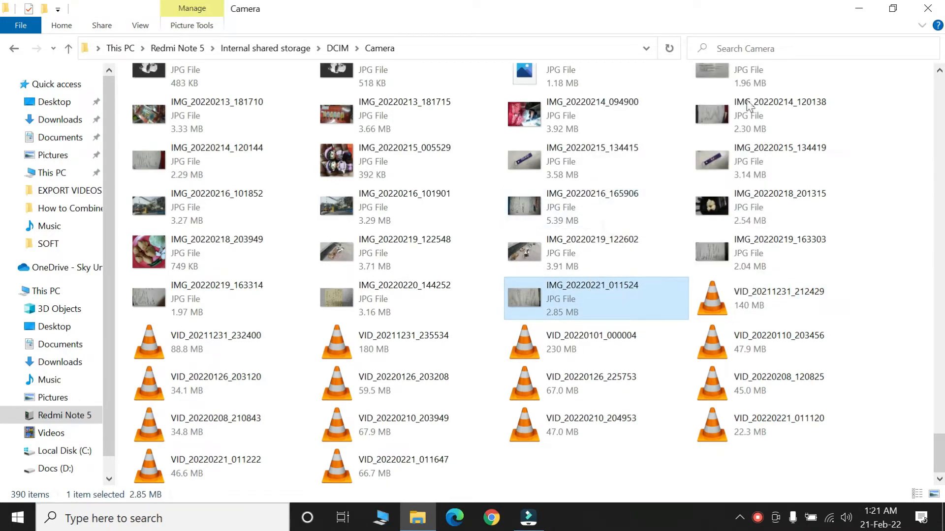
{"action": "left_click", "coordinate": [864, 3]}
{"action": "right_click", "coordinate": [511, 155]}
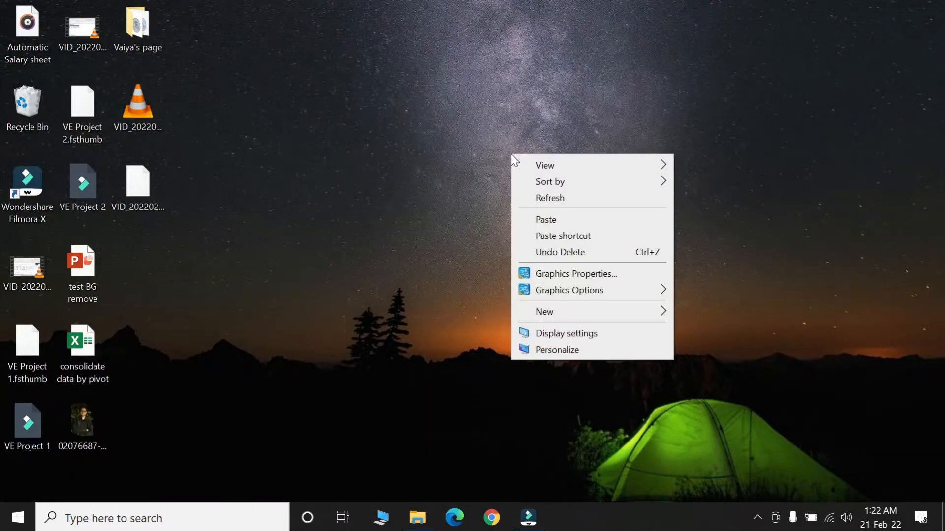
{"action": "left_click", "coordinate": [558, 219]}
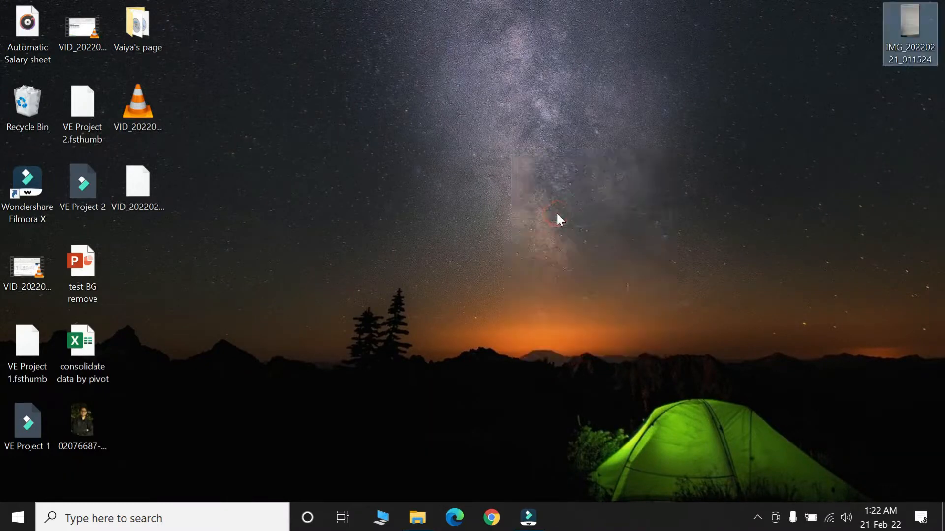
- Move the pasted photo to the middle of the desktop and open it to examine the photographed page
{"action": "left_click_drag", "start_coordinate": [912, 17], "coordinate": [435, 240]}
{"action": "left_click", "coordinate": [484, 231]}
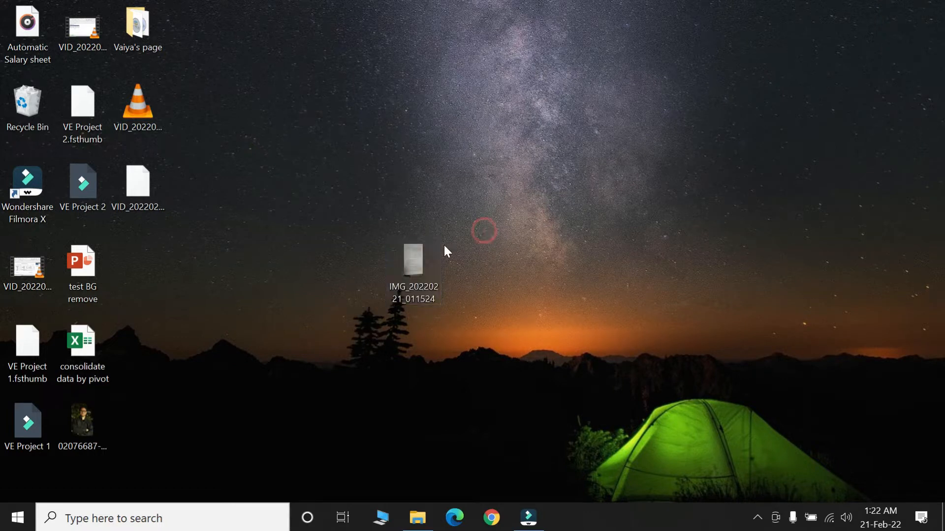
{"action": "double_click", "coordinate": [417, 253]}
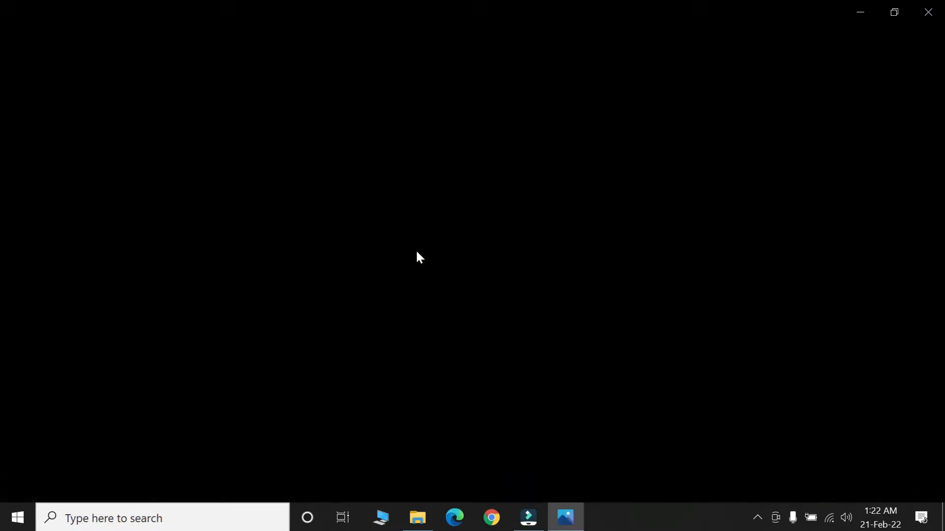
{"action": "scroll", "coordinate": [416, 251], "scroll_direction": "up", "scroll_amount": 4}
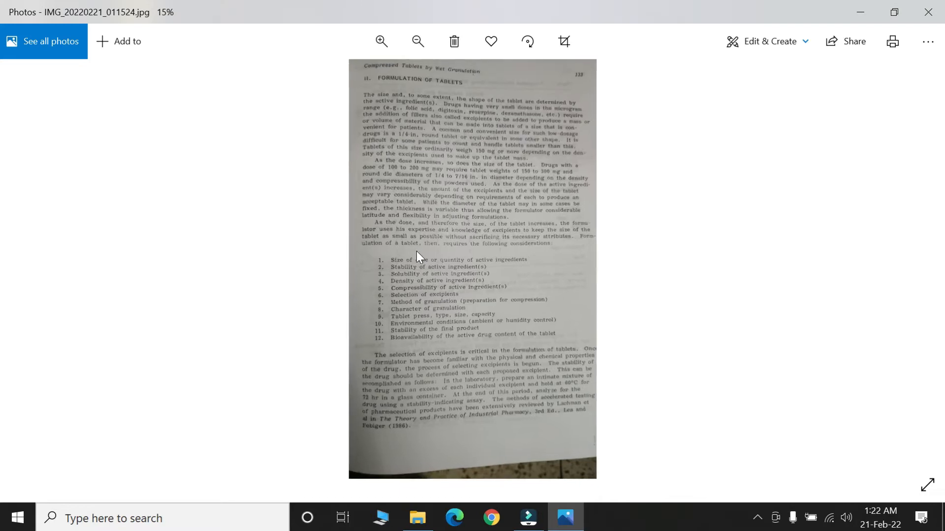
{"action": "left_click_drag", "start_coordinate": [468, 187], "coordinate": [462, 362]}
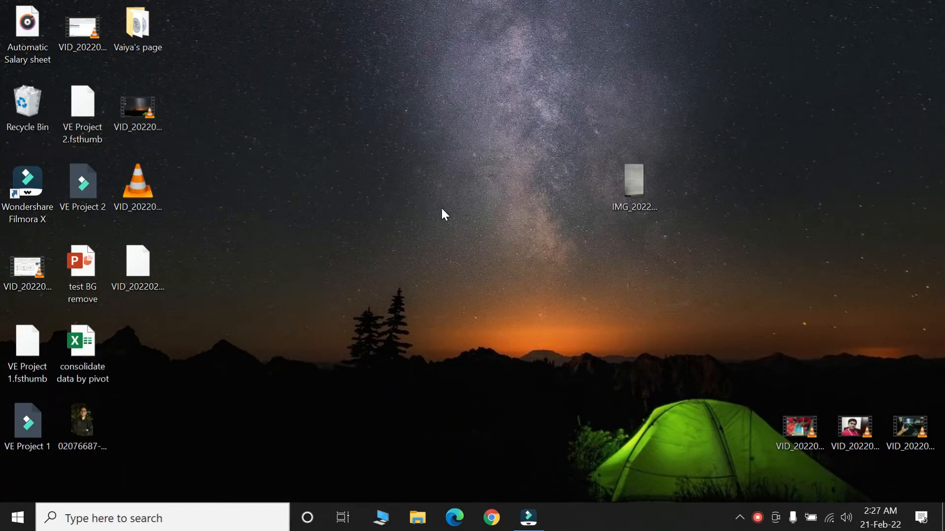
- Create a new Microsoft Word document on the desktop under its default name and open it in Word
{"action": "right_click", "coordinate": [436, 178]}
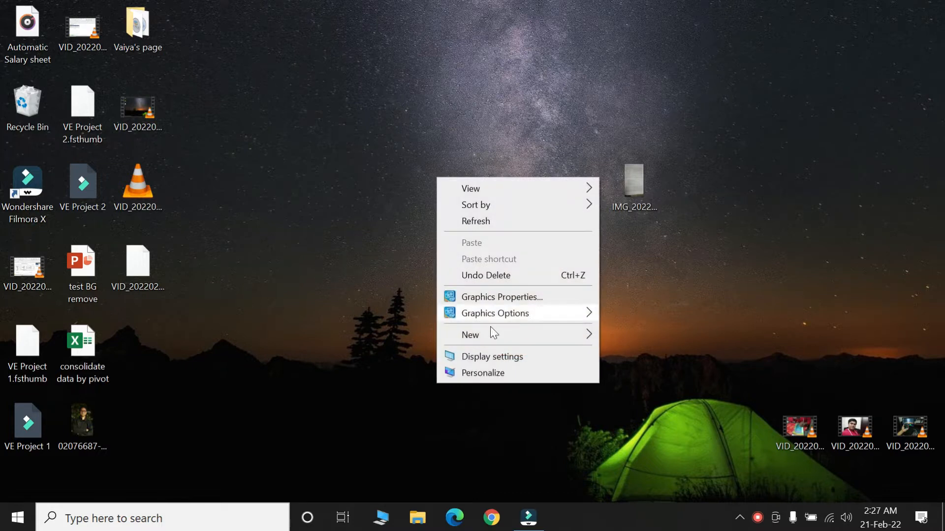
{"action": "mouse_move", "coordinate": [496, 338]}
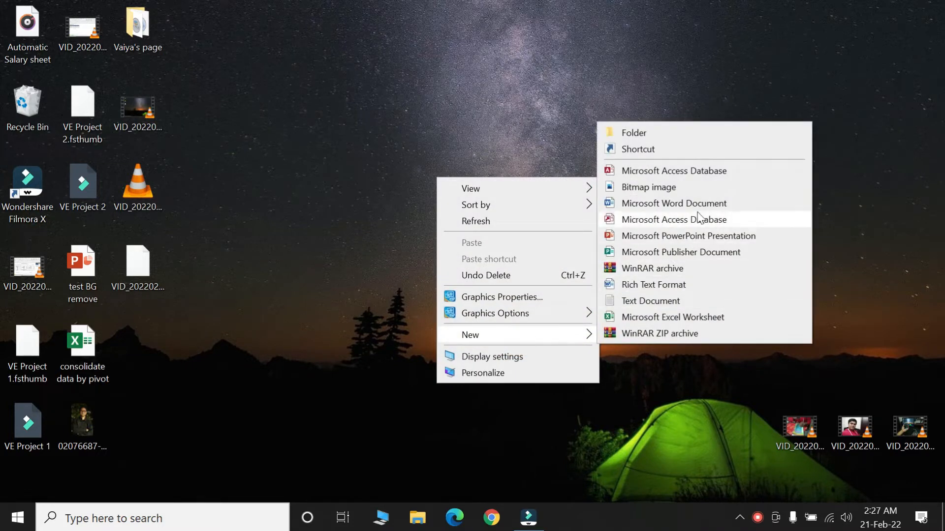
{"action": "left_click", "coordinate": [685, 206]}
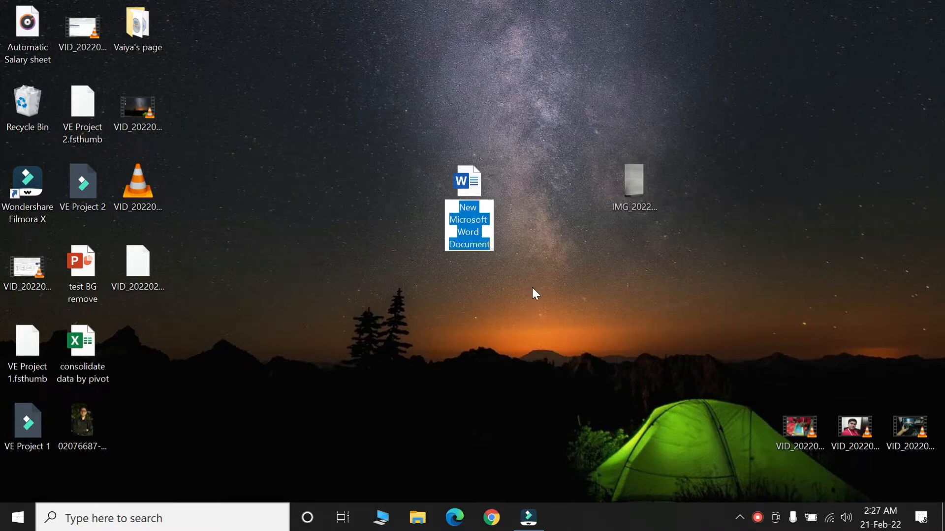
{"action": "key", "text": "Return"}
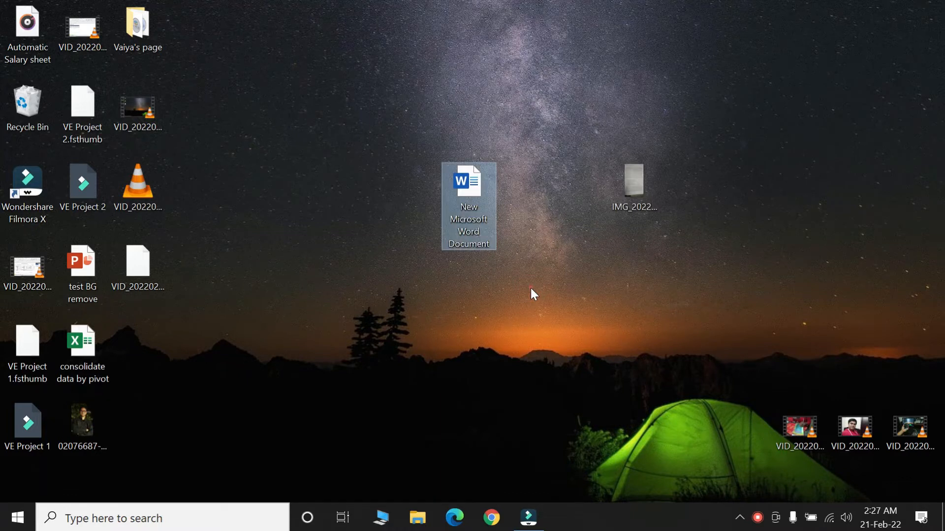
{"action": "double_click", "coordinate": [478, 182]}
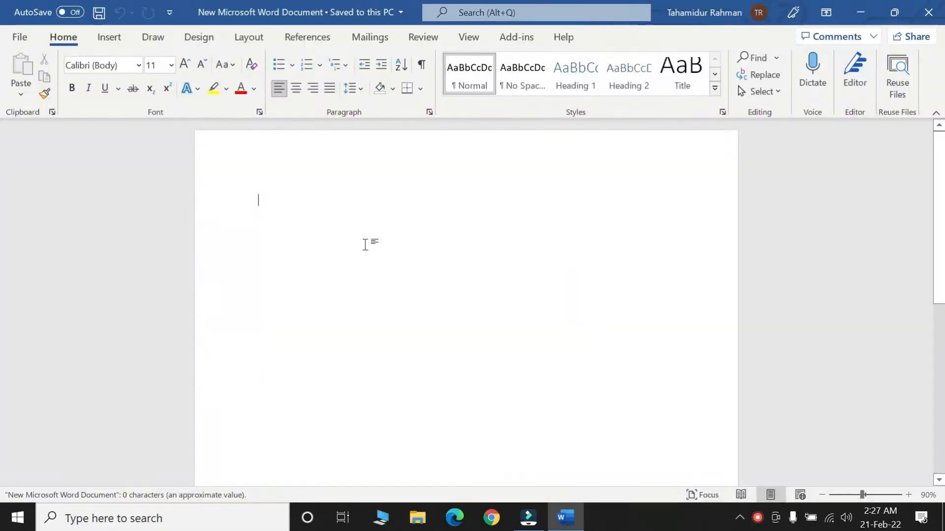
{"action": "left_click", "coordinate": [365, 245]}
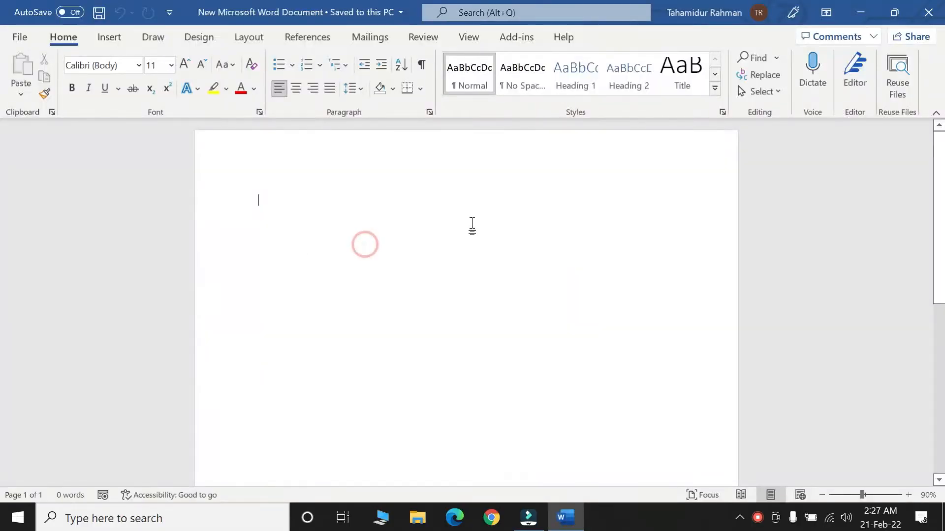
- Insert the photographed page from the device's Desktop folder into the blank document and dismiss the automatic alt text notice
{"action": "left_click", "coordinate": [115, 39]}
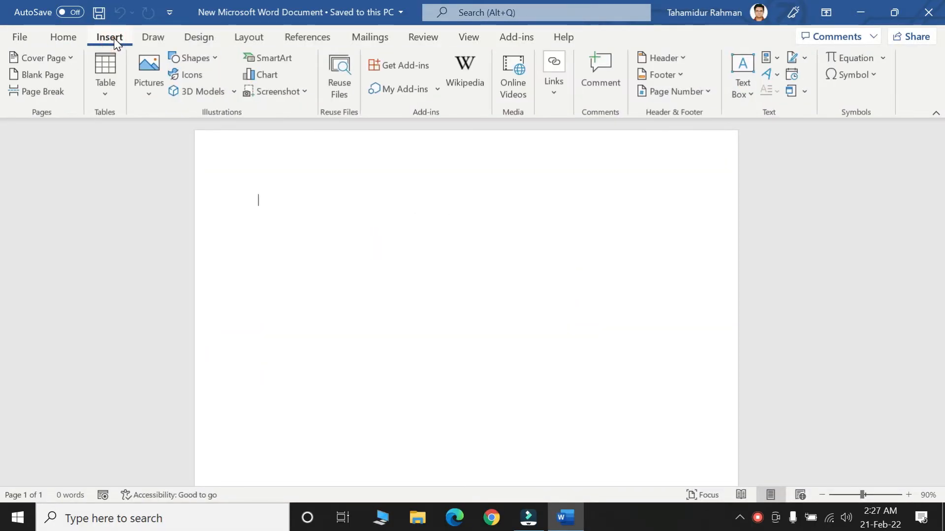
{"action": "left_click", "coordinate": [148, 79]}
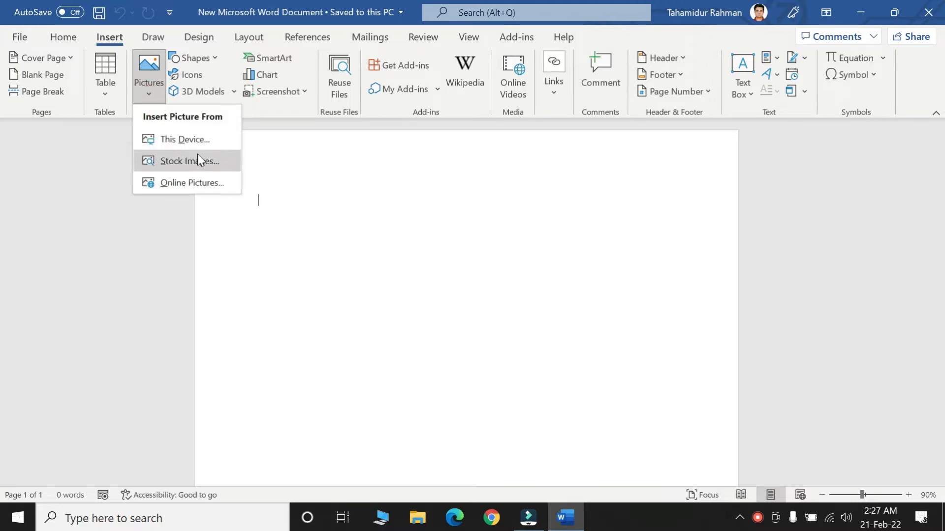
{"action": "left_click", "coordinate": [202, 141]}
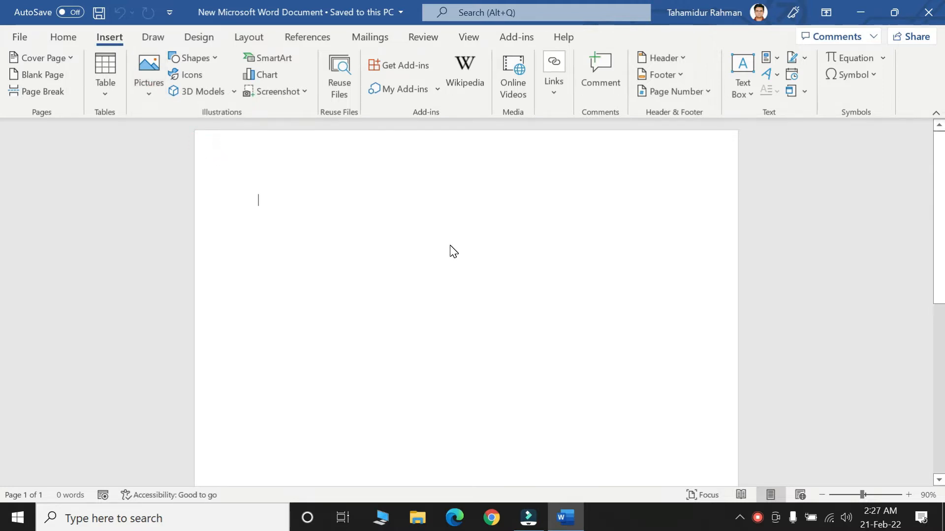
{"action": "left_click_drag", "start_coordinate": [117, 191], "coordinate": [111, 103]}
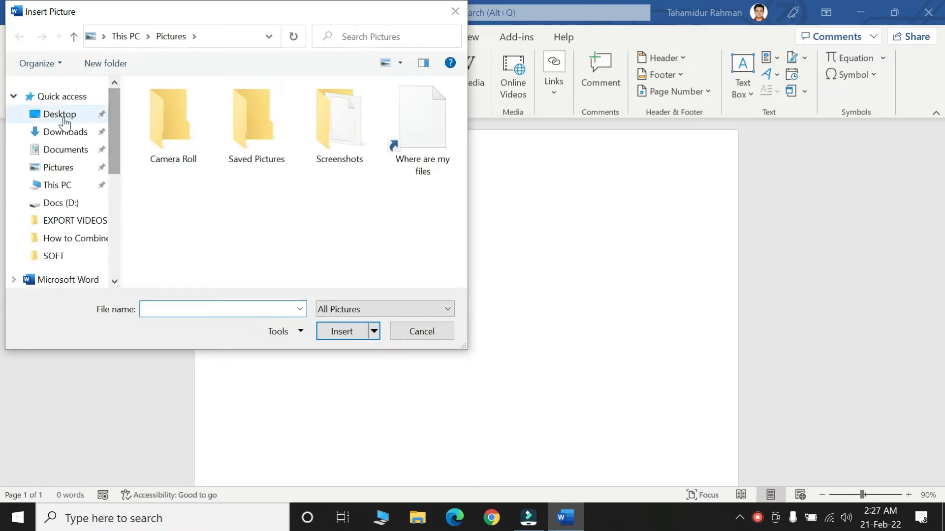
{"action": "left_click", "coordinate": [65, 120]}
{"action": "double_click", "coordinate": [349, 134]}
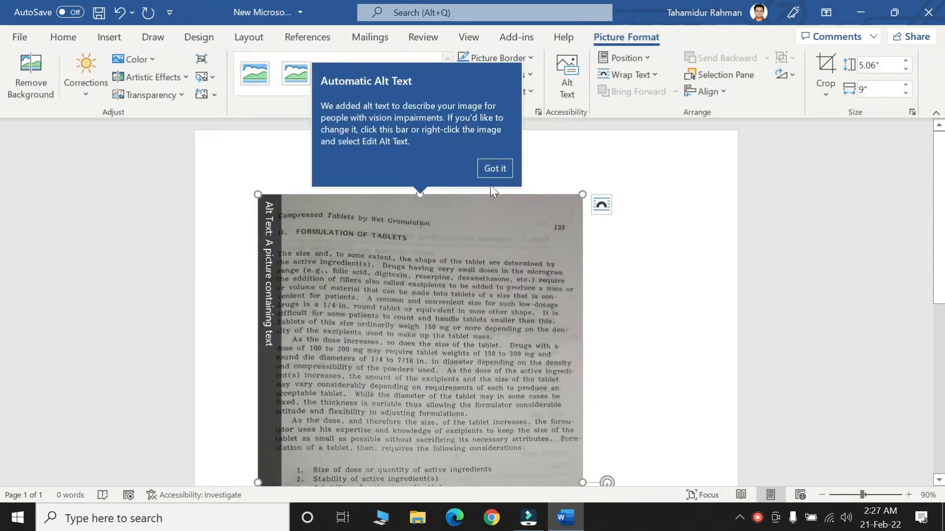
{"action": "left_click", "coordinate": [494, 170]}
{"action": "scroll", "coordinate": [671, 306], "scroll_direction": "down", "scroll_amount": 5}
{"action": "left_click", "coordinate": [654, 305]}
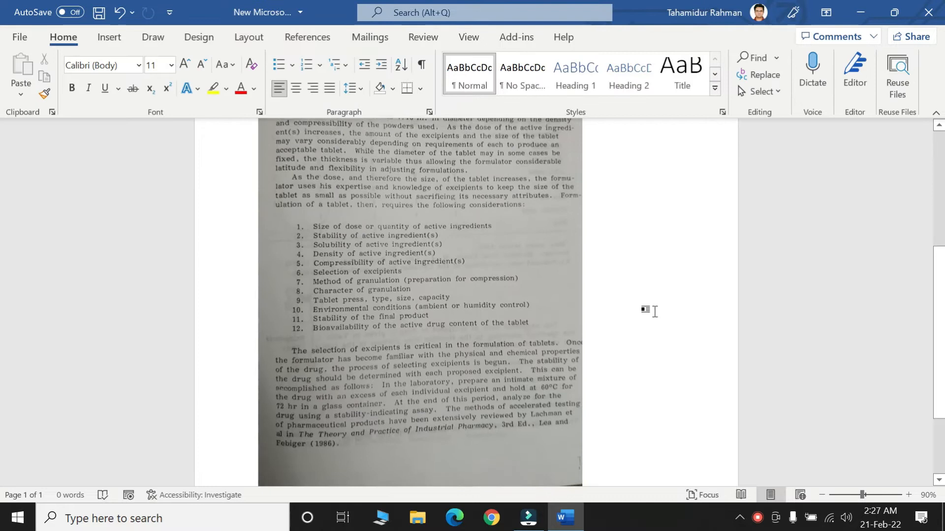
- Crop the top of the picture down to just above the first paragraph, cutting off the page header and section title
{"action": "scroll", "coordinate": [563, 312], "scroll_direction": "up", "scroll_amount": 5}
{"action": "left_click", "coordinate": [461, 229]}
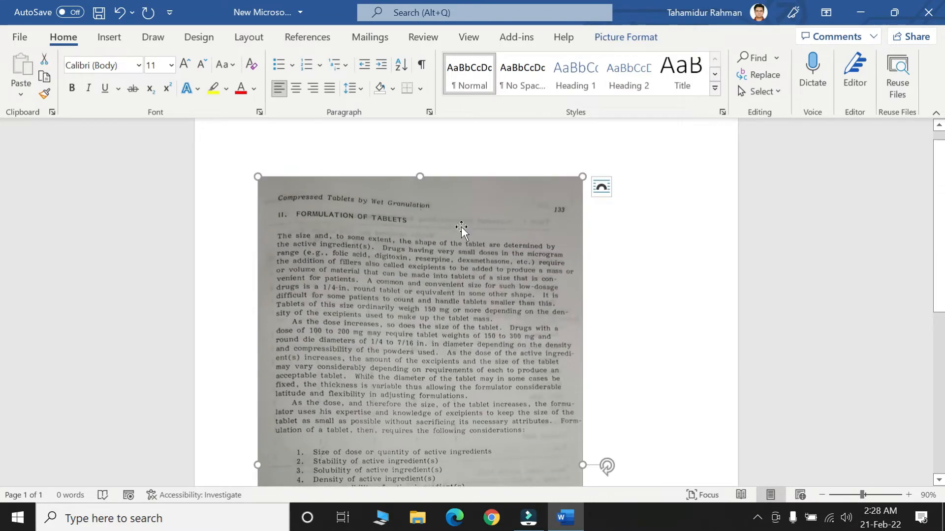
{"action": "double_click", "coordinate": [461, 229]}
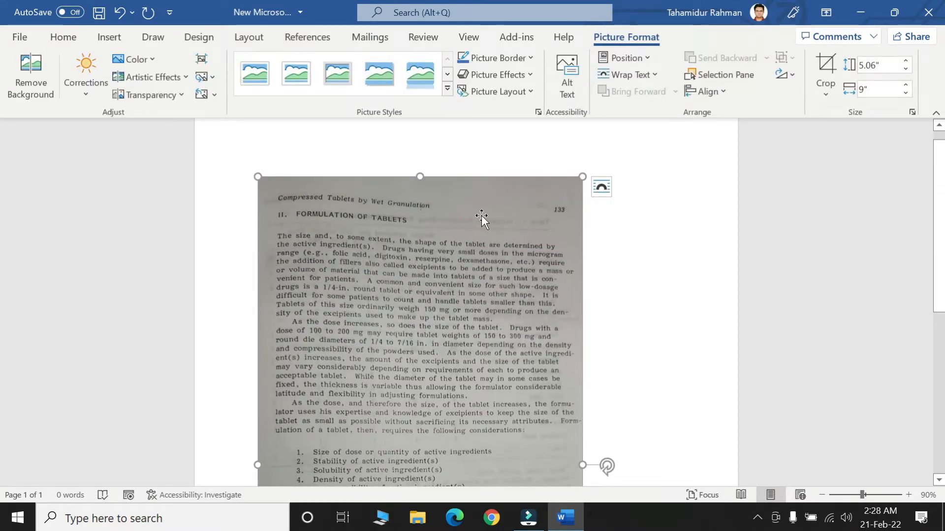
{"action": "left_click", "coordinate": [828, 93]}
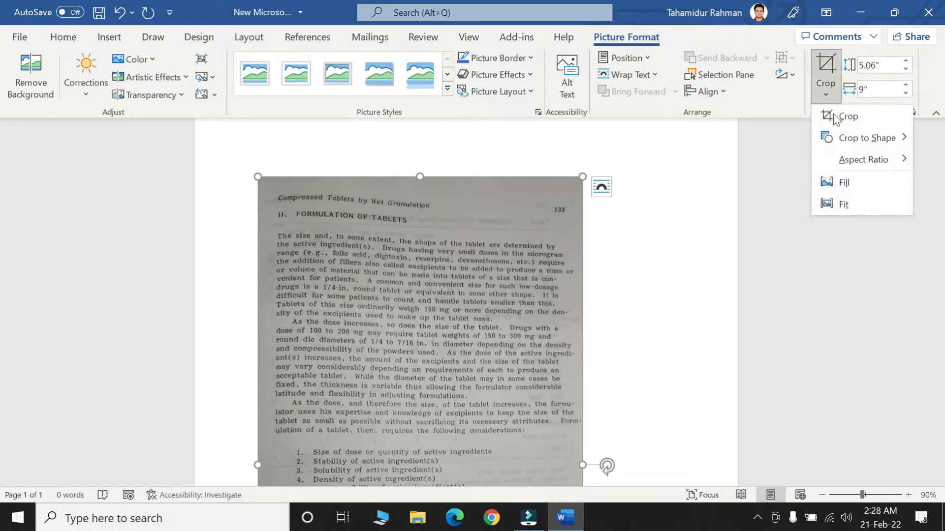
{"action": "left_click", "coordinate": [848, 118]}
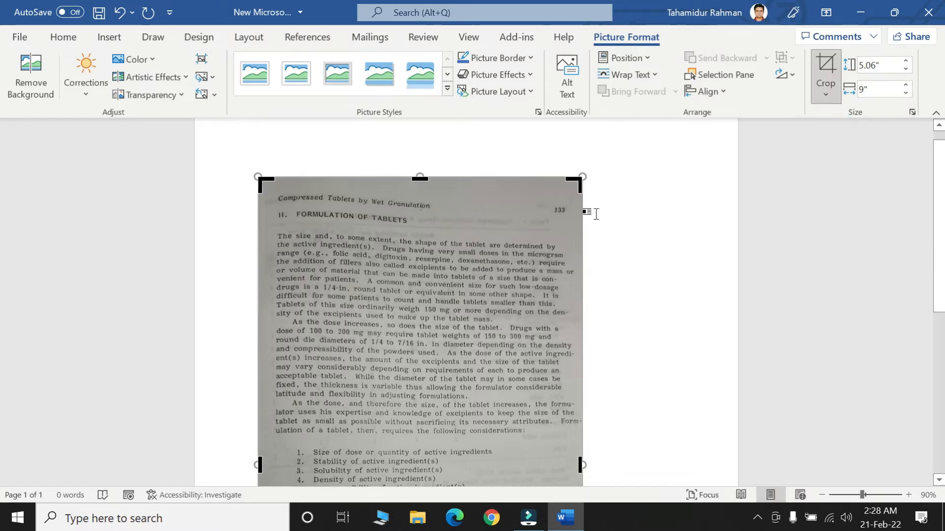
{"action": "left_click_drag", "start_coordinate": [419, 178], "coordinate": [420, 227]}
- Crop the bottom of the picture up to just below the last text line, leaving it about 7.28 inches long
{"action": "scroll", "coordinate": [648, 291], "scroll_direction": "down", "scroll_amount": 10}
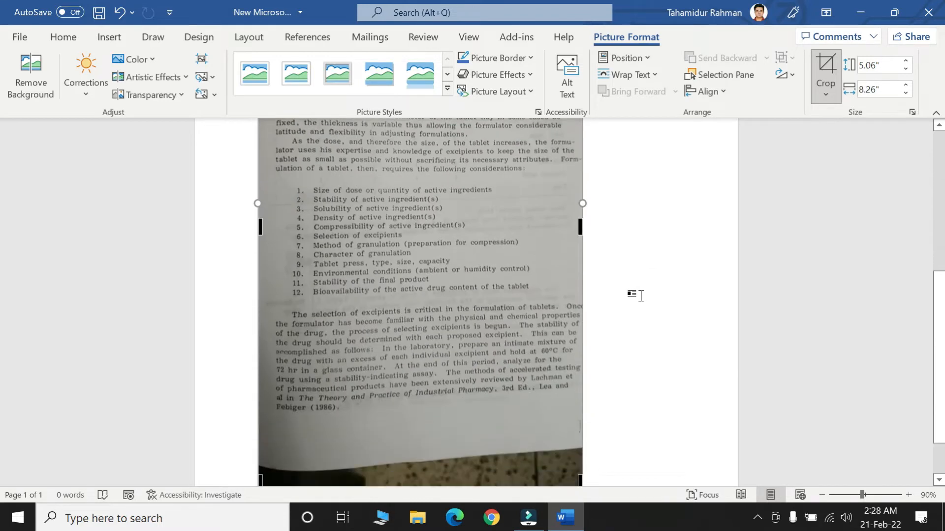
{"action": "left_click_drag", "start_coordinate": [420, 363], "coordinate": [420, 299]}
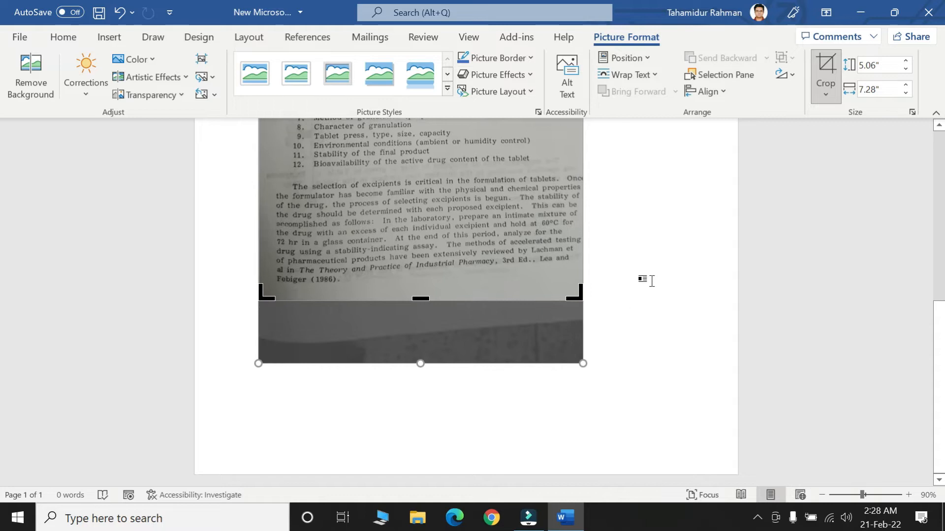
{"action": "left_click", "coordinate": [651, 281]}
{"action": "scroll", "coordinate": [647, 278], "scroll_direction": "up", "scroll_amount": 8}
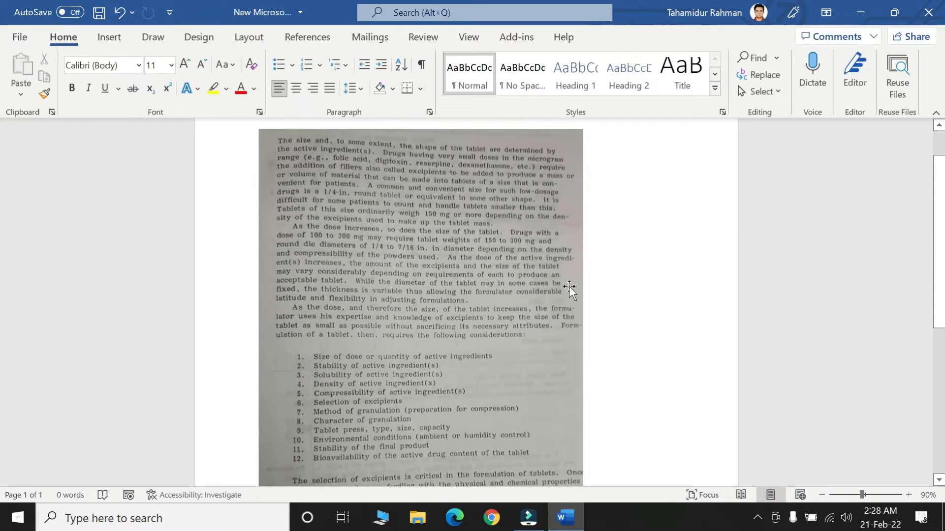
- Set the cropped picture's text wrapping to In Front of Text
{"action": "left_click", "coordinate": [570, 291]}
{"action": "scroll", "coordinate": [598, 286], "scroll_direction": "up", "scroll_amount": 1}
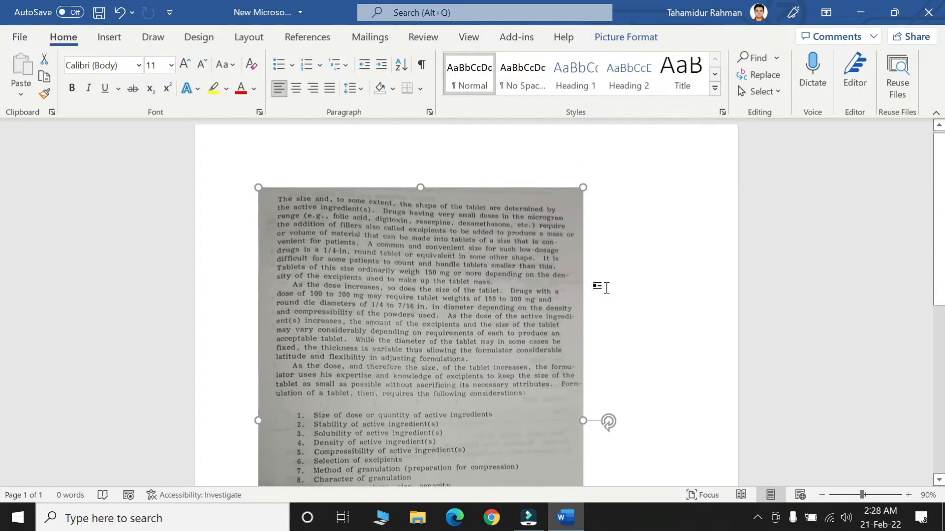
{"action": "scroll", "coordinate": [606, 288], "scroll_direction": "down", "scroll_amount": 2, "text": "ctrl"}
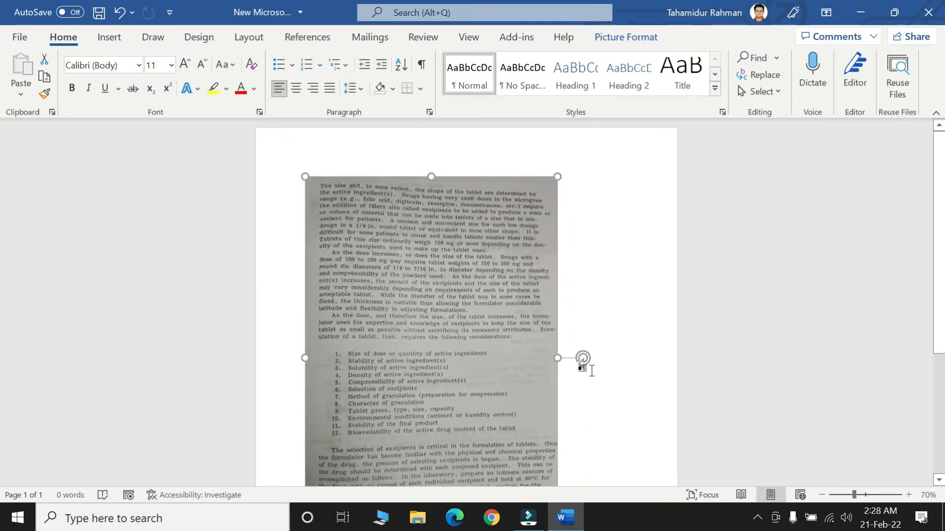
{"action": "scroll", "coordinate": [588, 366], "scroll_direction": "down", "scroll_amount": 1, "text": "ctrl"}
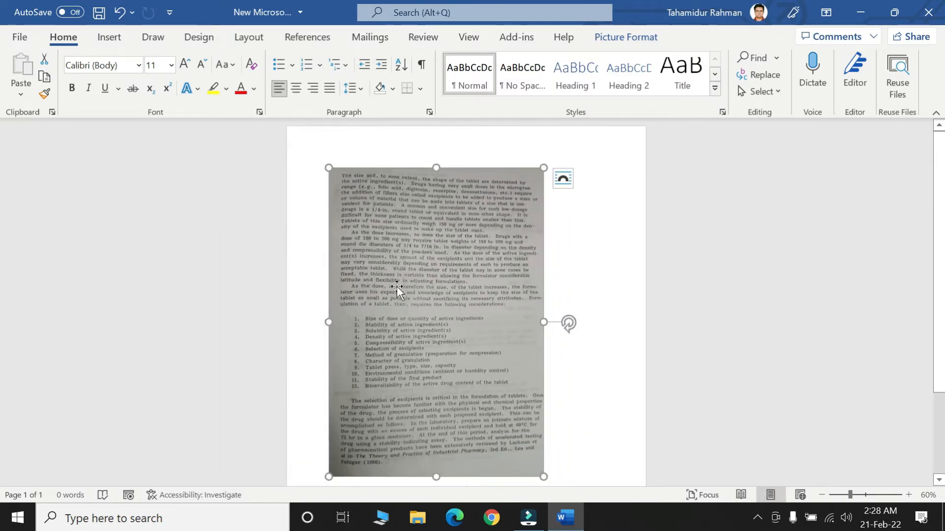
{"action": "double_click", "coordinate": [420, 268]}
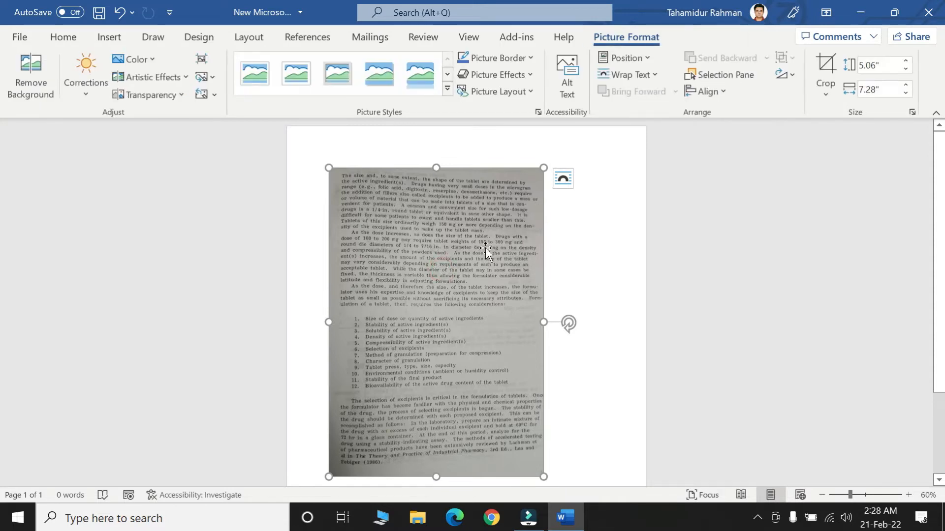
{"action": "left_click", "coordinate": [564, 183]}
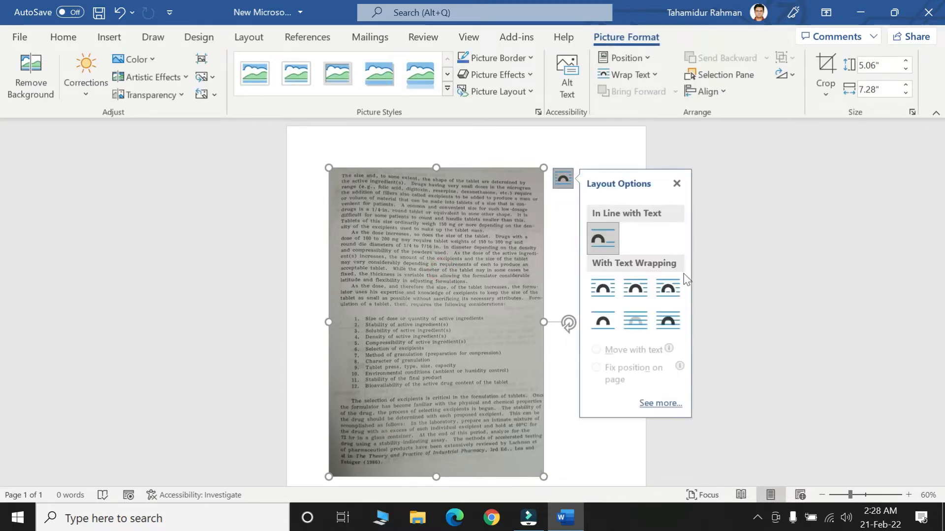
{"action": "left_click", "coordinate": [670, 323]}
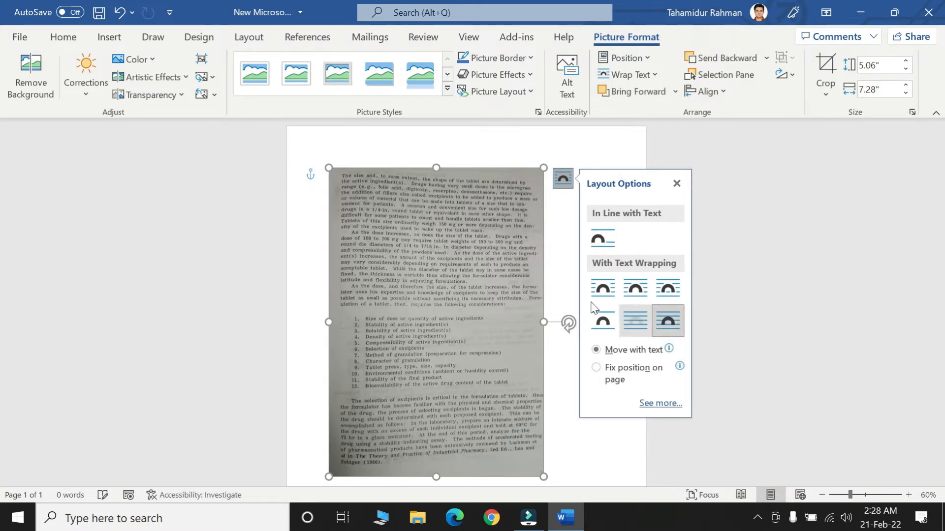
{"action": "left_click", "coordinate": [555, 268]}
- Enlarge the picture proportionally to about 6.53 by 9.4 inches so it fills most of the page
{"action": "left_click_drag", "start_coordinate": [490, 266], "coordinate": [447, 255]}
{"action": "scroll", "coordinate": [561, 268], "scroll_direction": "down", "scroll_amount": 3}
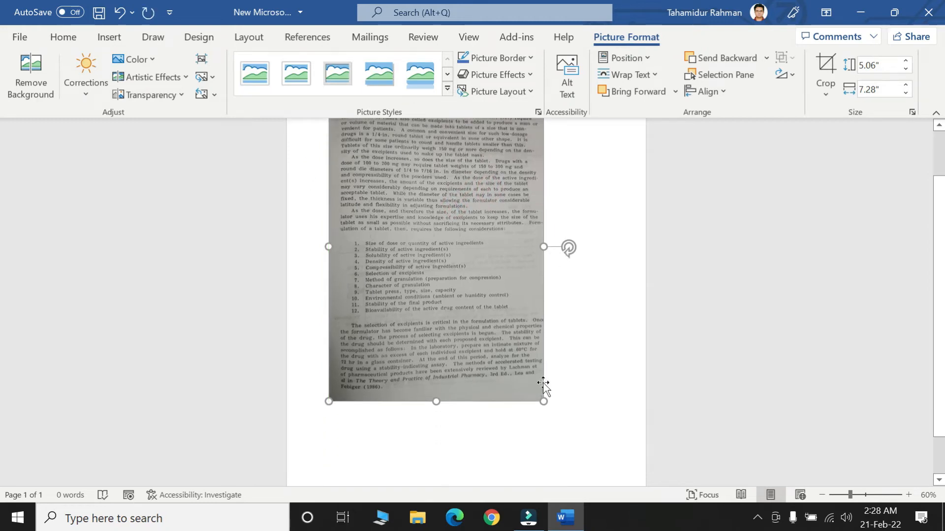
{"action": "left_click_drag", "start_coordinate": [544, 400], "coordinate": [605, 458]}
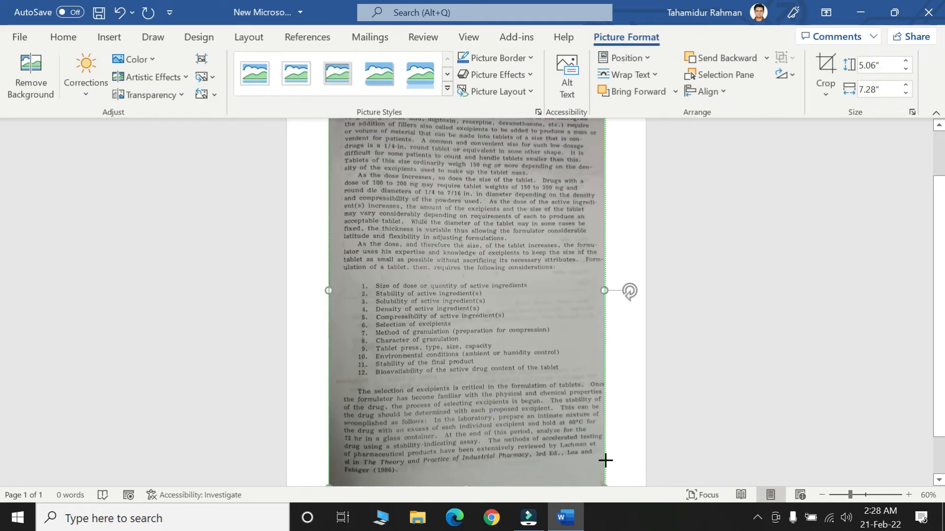
{"action": "scroll", "coordinate": [615, 434], "scroll_direction": "down", "scroll_amount": 1}
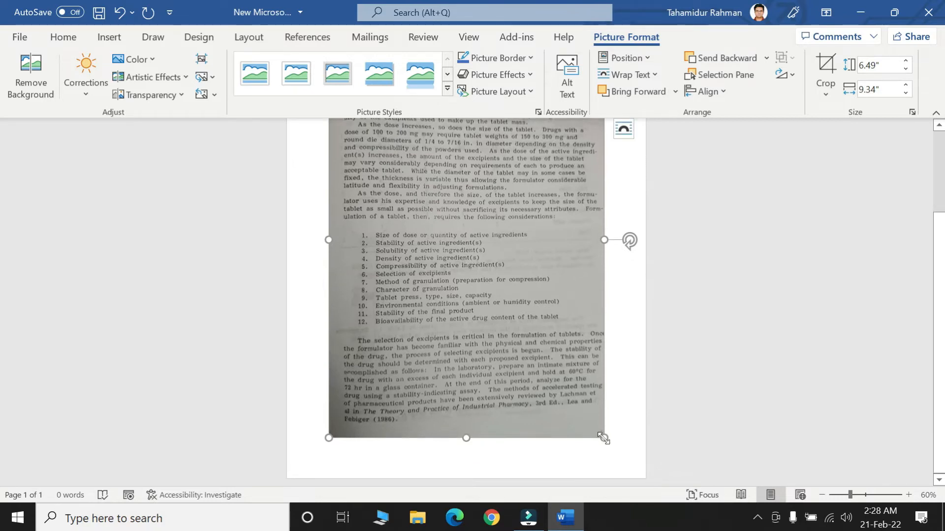
{"action": "left_click_drag", "start_coordinate": [605, 441], "coordinate": [605, 441]}
{"action": "scroll", "coordinate": [612, 412], "scroll_direction": "up", "scroll_amount": 5}
- Display the picture's correction settings and set its brightness to about 24% and its contrast to about 35%
{"action": "left_click", "coordinate": [474, 269]}
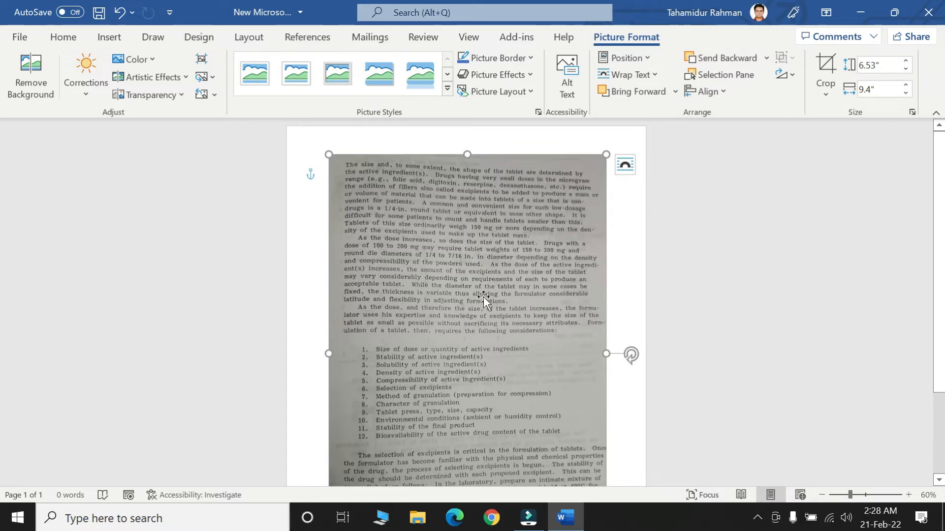
{"action": "right_click", "coordinate": [460, 244]}
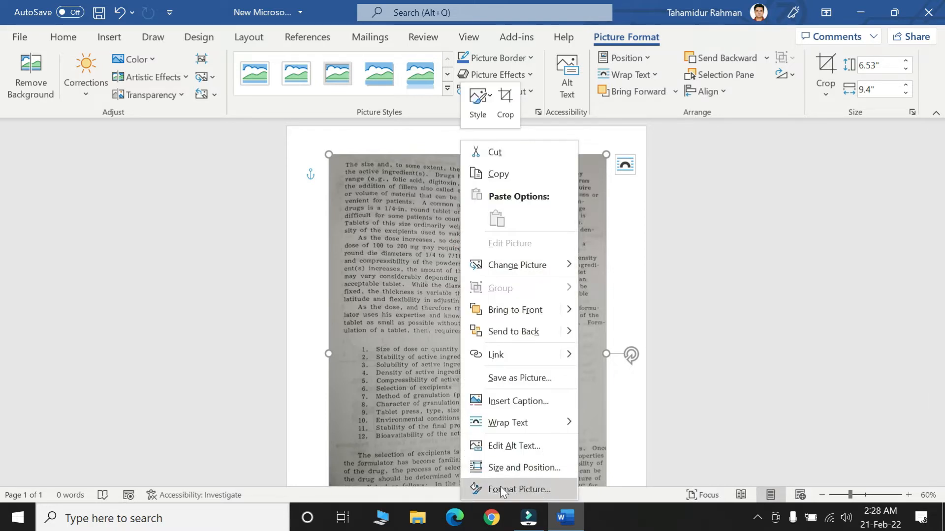
{"action": "left_click", "coordinate": [549, 492]}
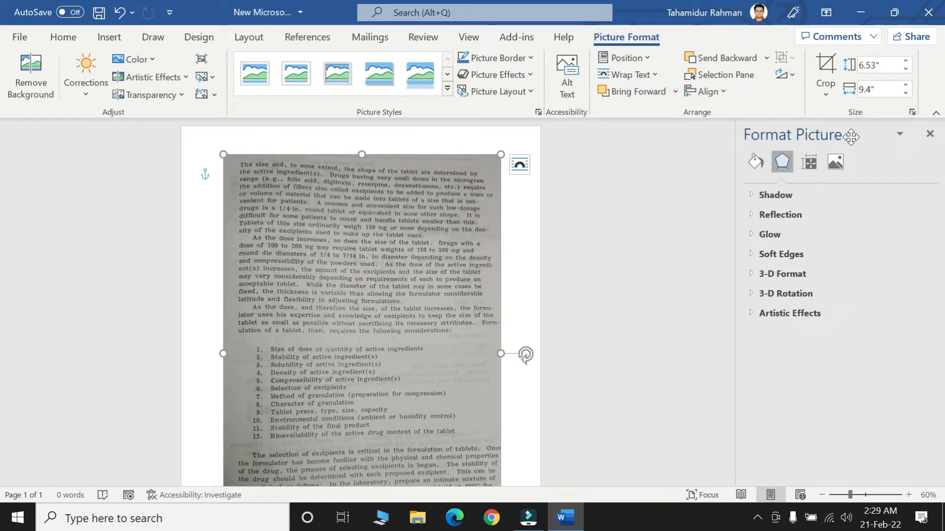
{"action": "left_click", "coordinate": [835, 164]}
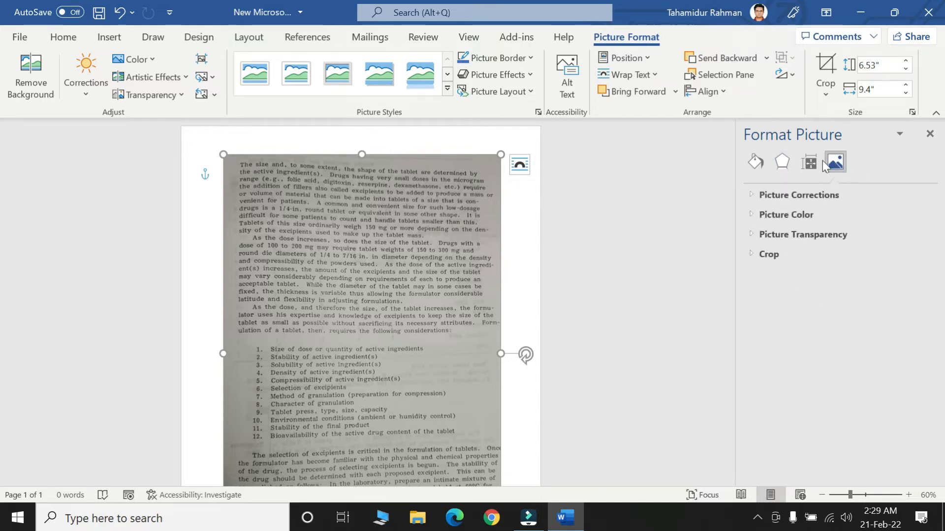
{"action": "left_click", "coordinate": [756, 197]}
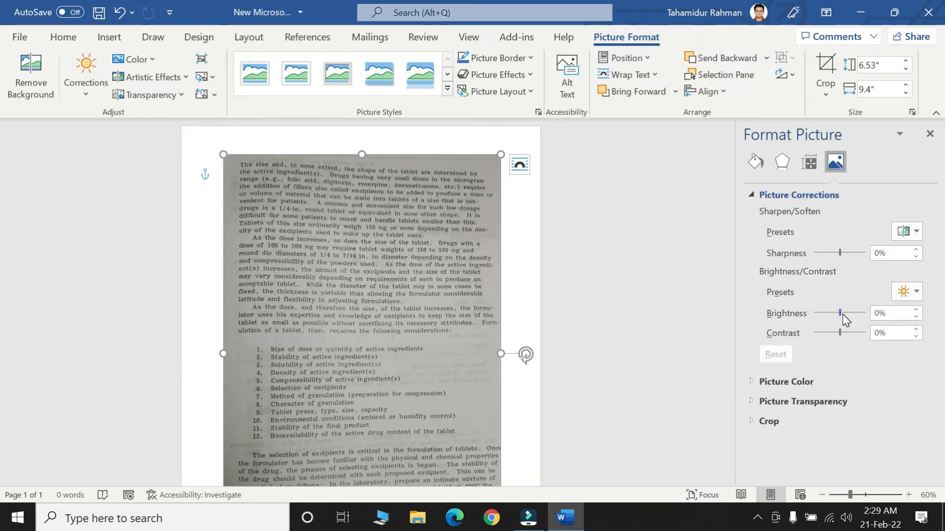
{"action": "left_click_drag", "start_coordinate": [841, 316], "coordinate": [843, 314]}
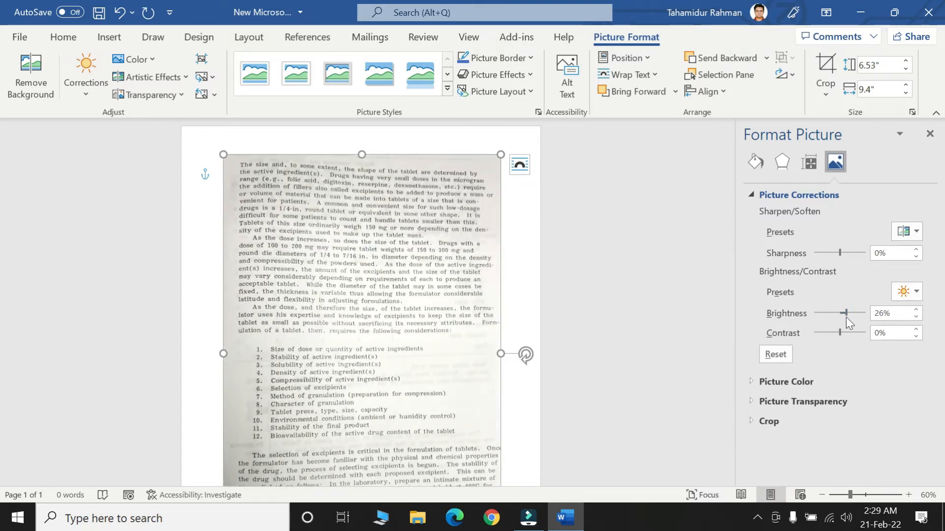
{"action": "left_click_drag", "start_coordinate": [845, 313], "coordinate": [850, 334]}
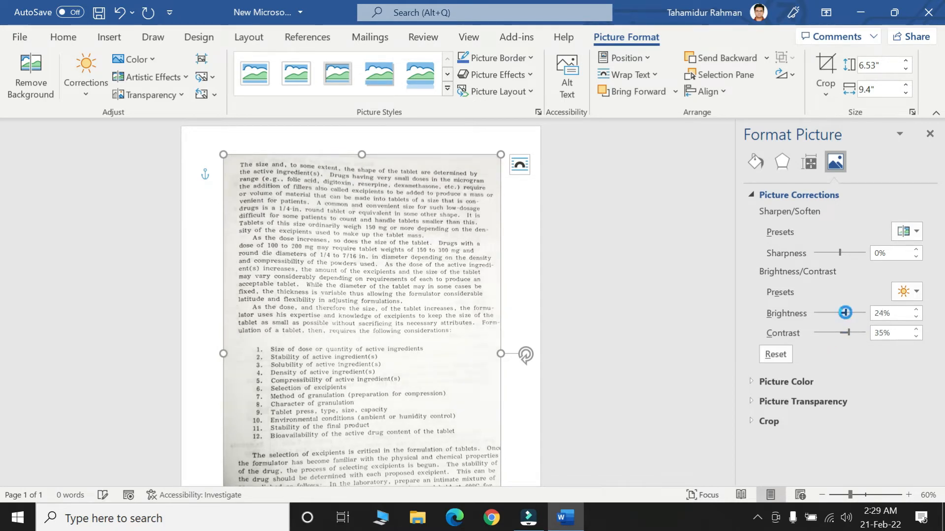
{"action": "left_click", "coordinate": [916, 310]}
{"action": "left_click_drag", "start_coordinate": [841, 315], "coordinate": [845, 313]}
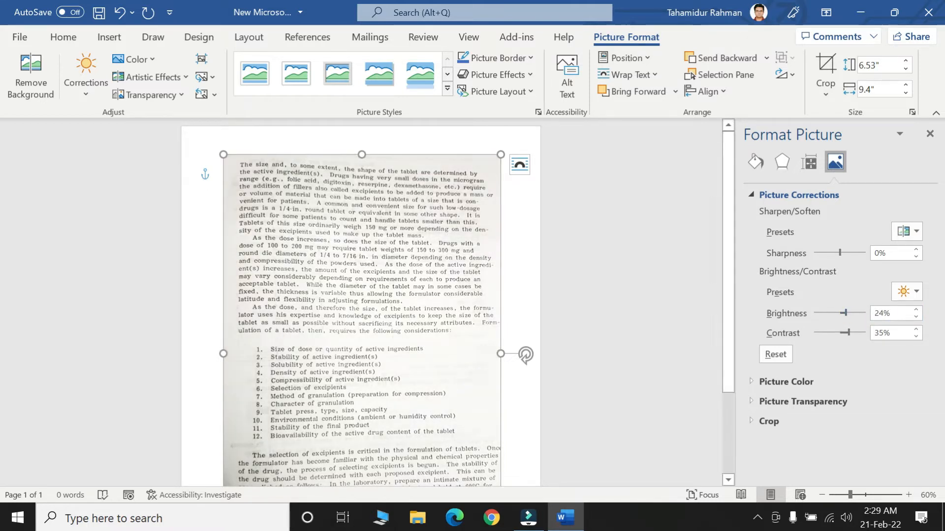
- Lower the picture's brightness to 12%
{"action": "left_click", "coordinate": [915, 317]}
{"action": "left_click", "coordinate": [915, 318]}
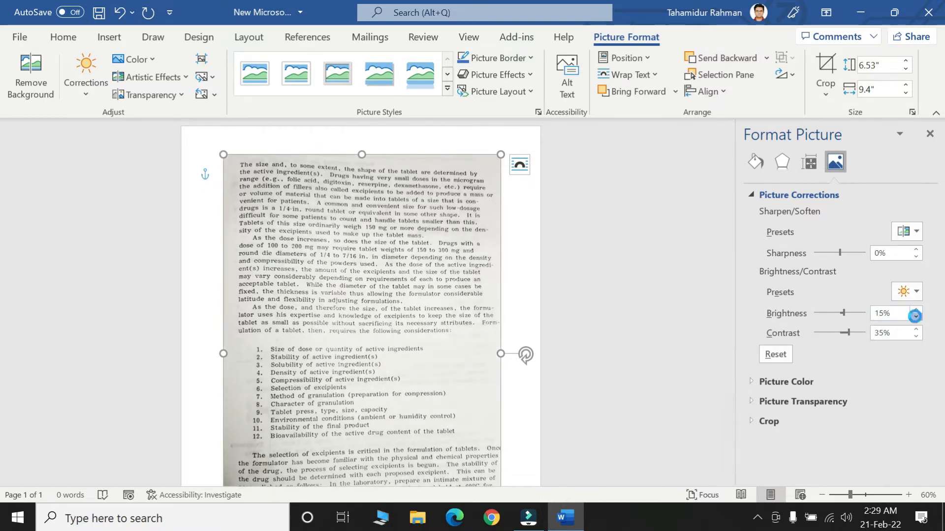
{"action": "left_click", "coordinate": [915, 317]}
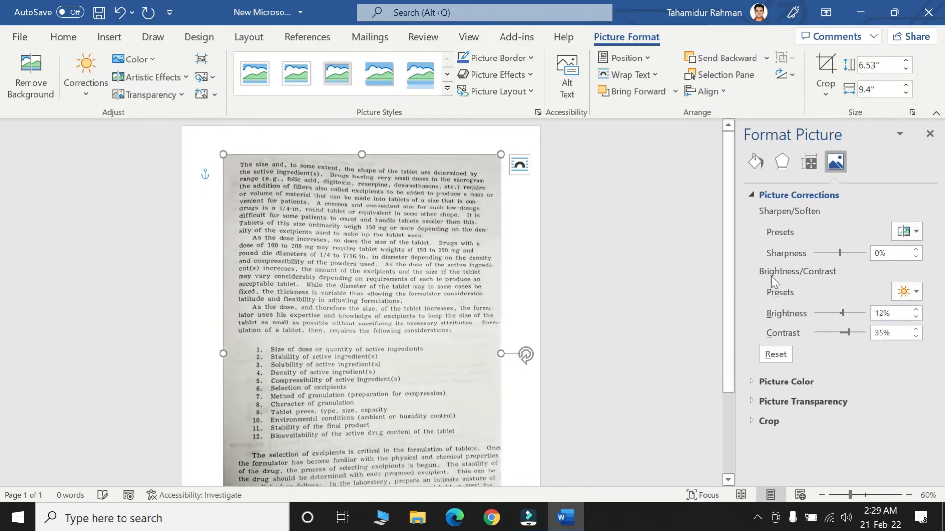
- Set the picture's sharpness to 15% and brightness to 14%, and close the picture formatting settings
{"action": "left_click", "coordinate": [846, 252]}
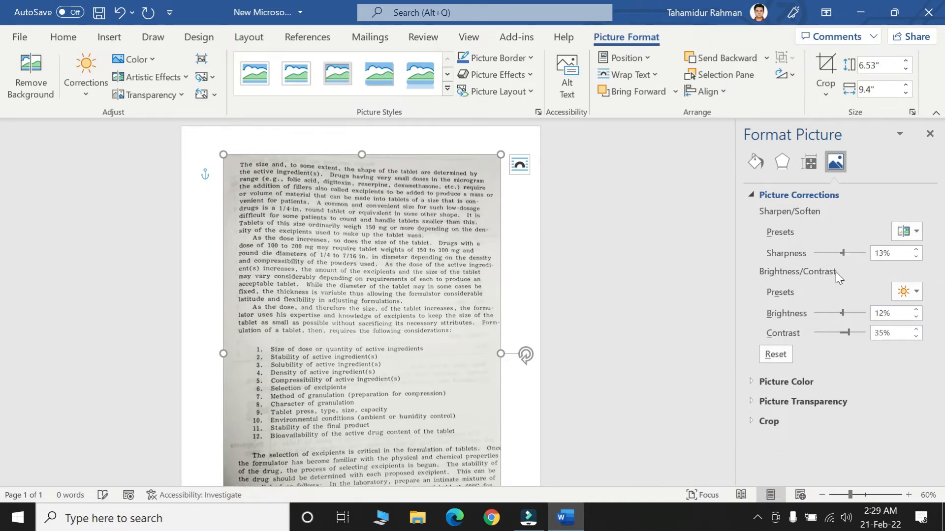
{"action": "left_click", "coordinate": [915, 250]}
{"action": "left_click", "coordinate": [916, 249]}
{"action": "left_click", "coordinate": [916, 310]}
{"action": "left_click", "coordinate": [916, 310]}
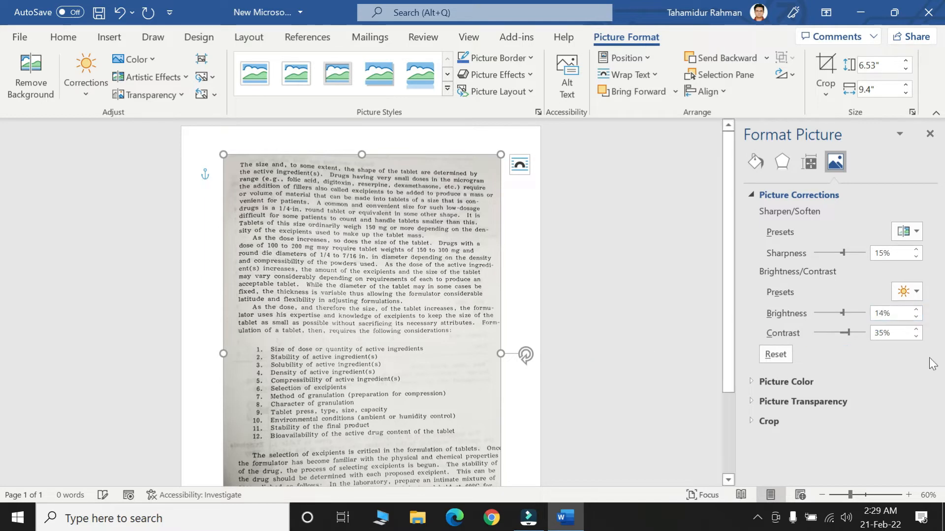
{"action": "left_click", "coordinate": [604, 309]}
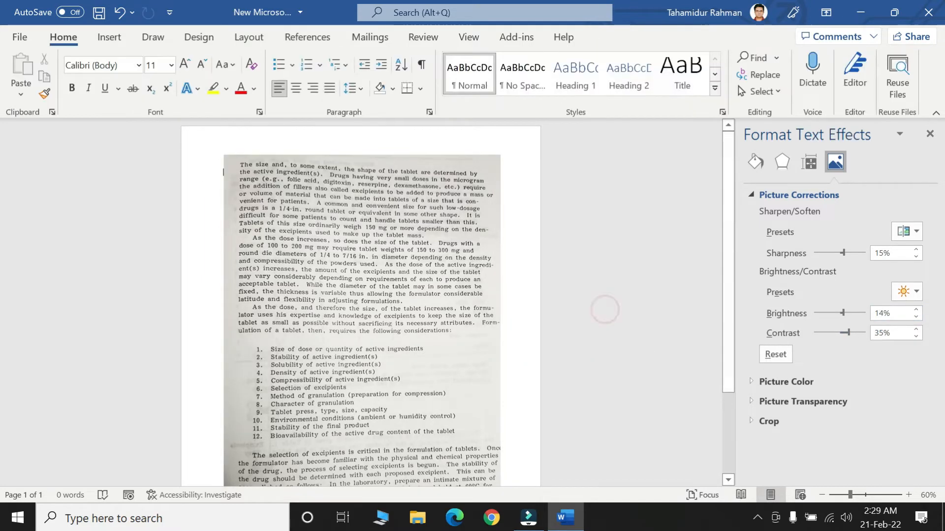
{"action": "left_click", "coordinate": [930, 134]}
{"action": "scroll", "coordinate": [559, 347], "scroll_direction": "down", "scroll_amount": 3}
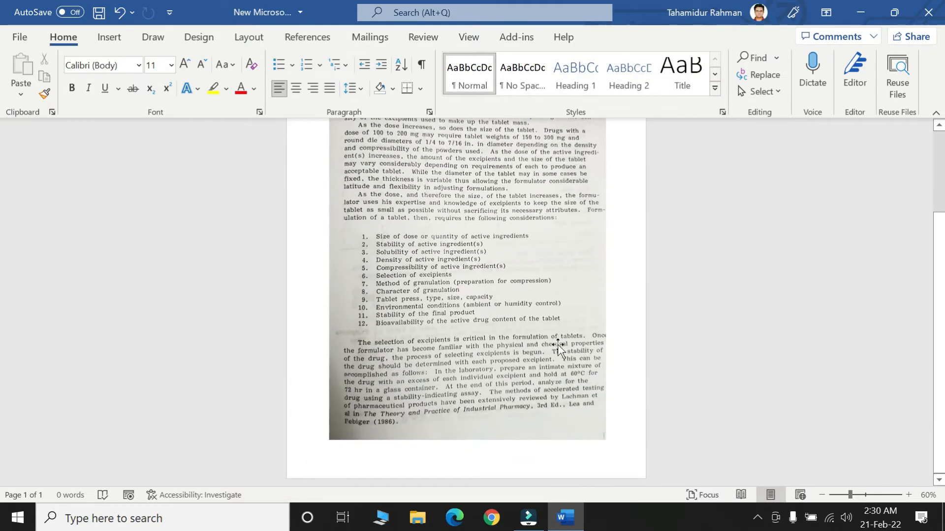
{"action": "scroll", "coordinate": [558, 347], "scroll_direction": "up", "scroll_amount": 3}
{"action": "left_click", "coordinate": [557, 350]}
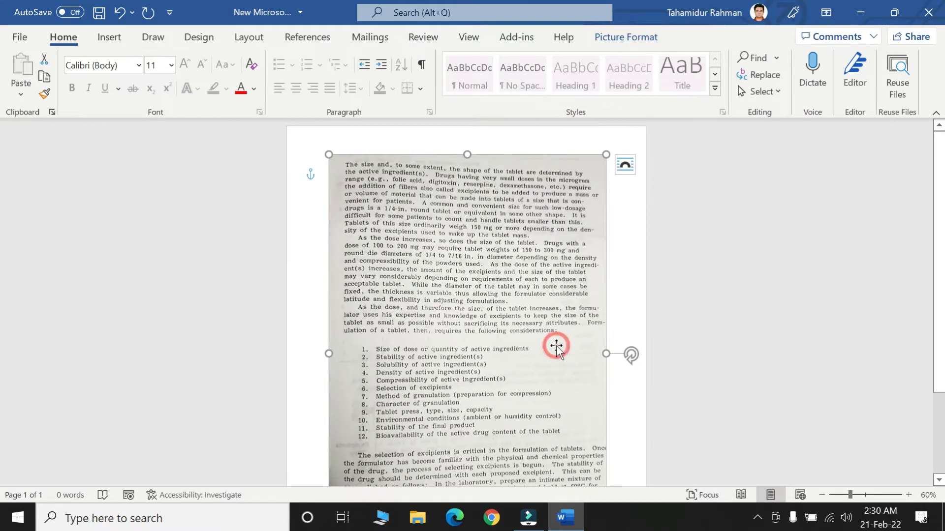
- Save a copy of the document to the Desktop as a PDF named TEXT TO IMAGE
{"action": "left_click", "coordinate": [18, 37]}
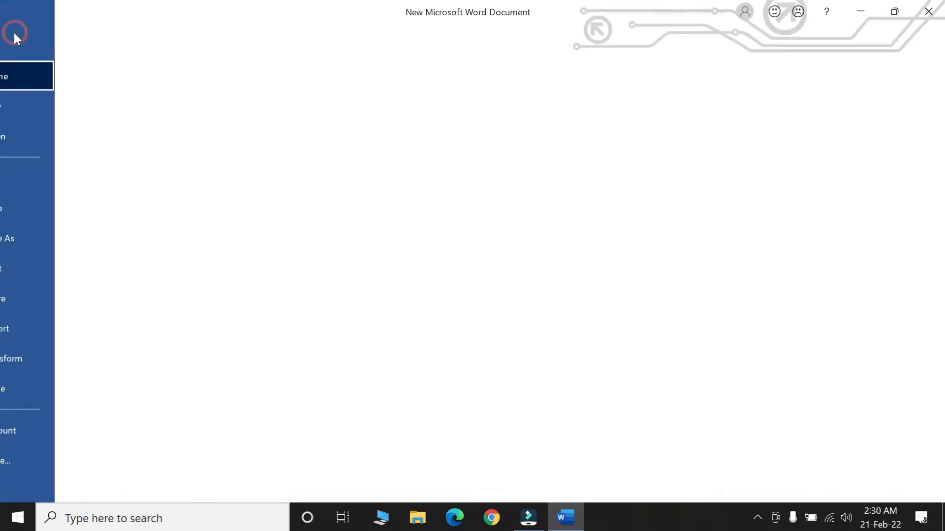
{"action": "left_click", "coordinate": [59, 241]}
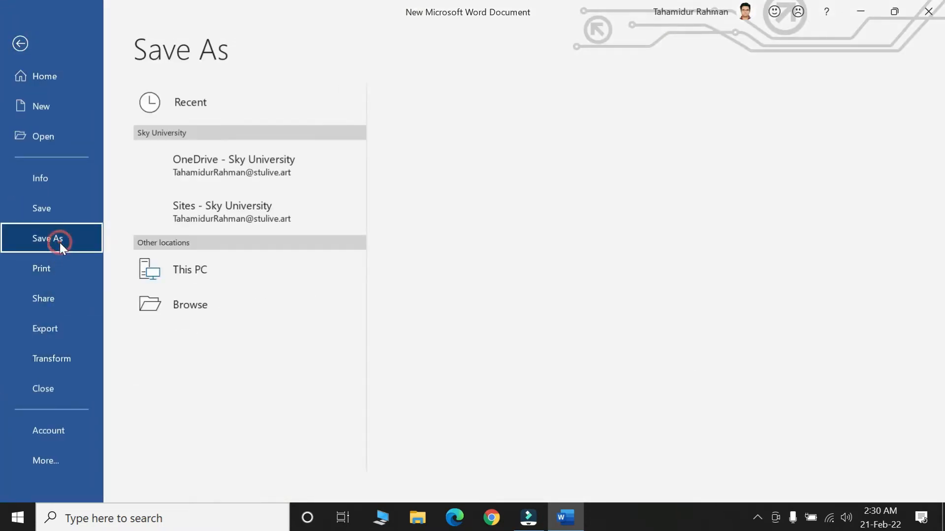
{"action": "left_click", "coordinate": [513, 130]}
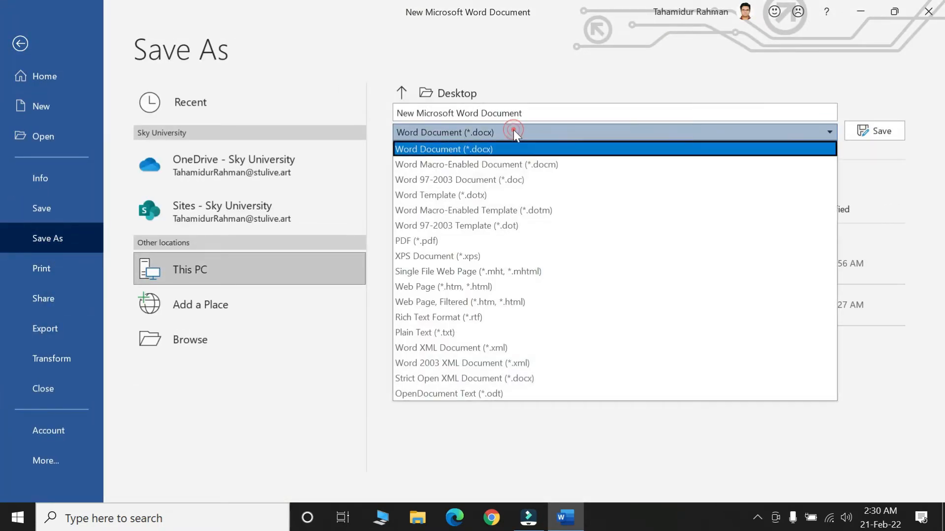
{"action": "left_click", "coordinate": [476, 241]}
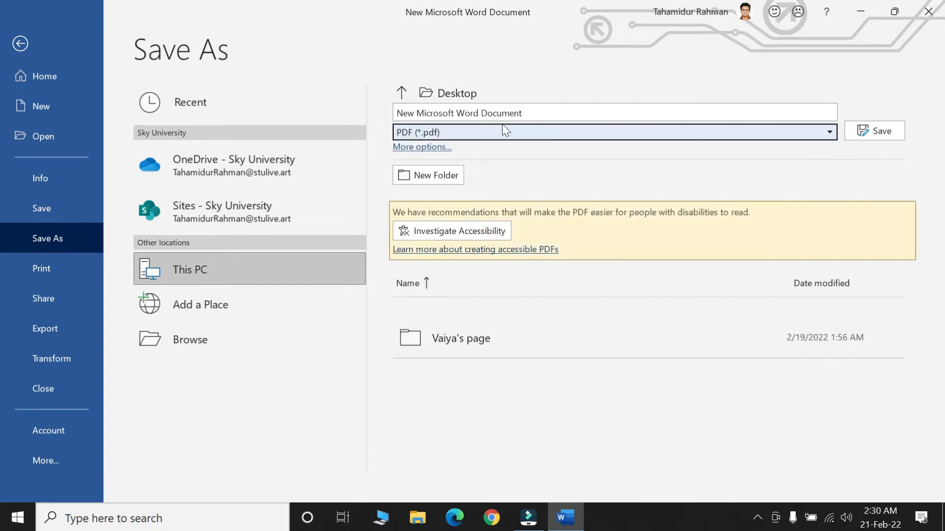
{"action": "left_click", "coordinate": [517, 112]}
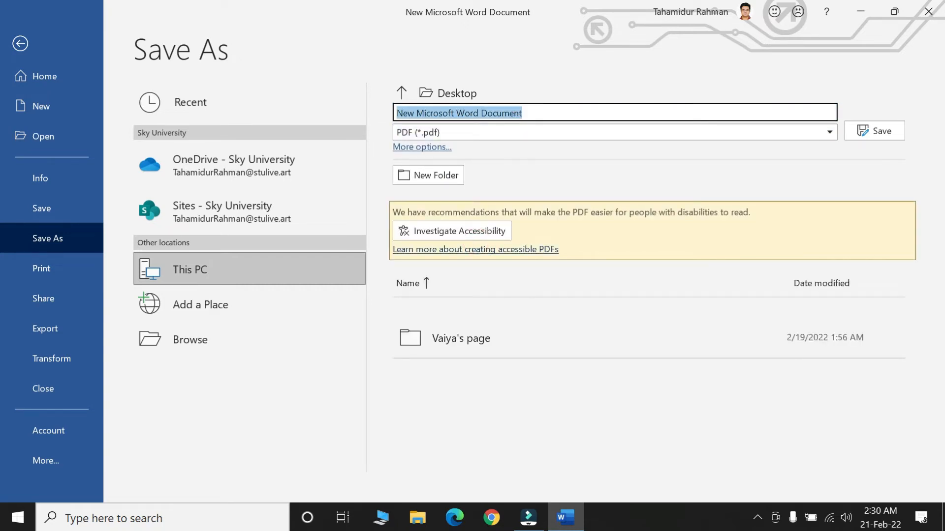
{"action": "type", "text": "TEXT T"}
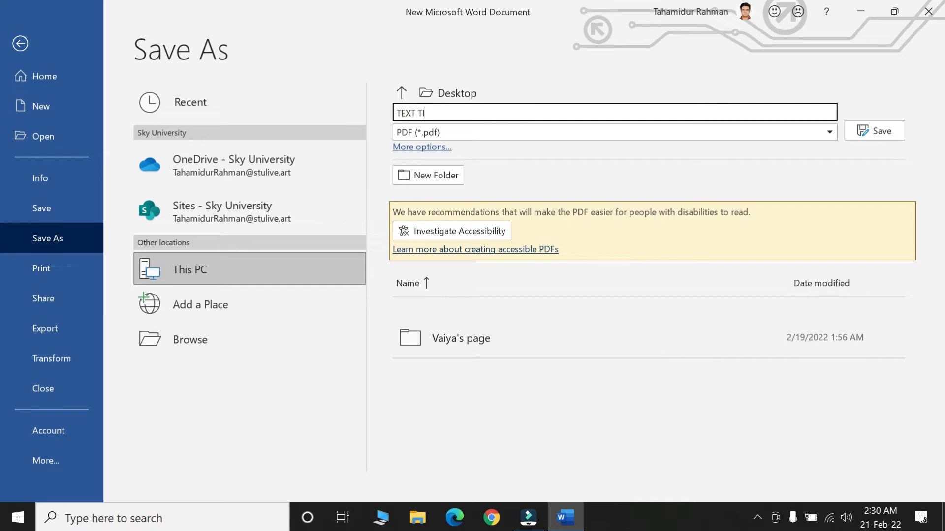
{"action": "type", "text": "O IMAGE"}
{"action": "left_click", "coordinate": [161, 334]}
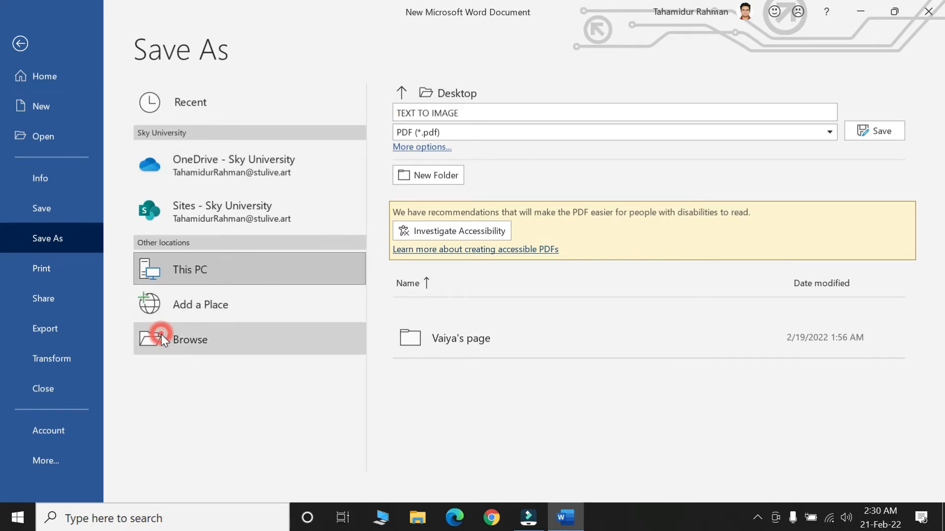
{"action": "scroll", "coordinate": [60, 134], "scroll_direction": "up", "scroll_amount": 5}
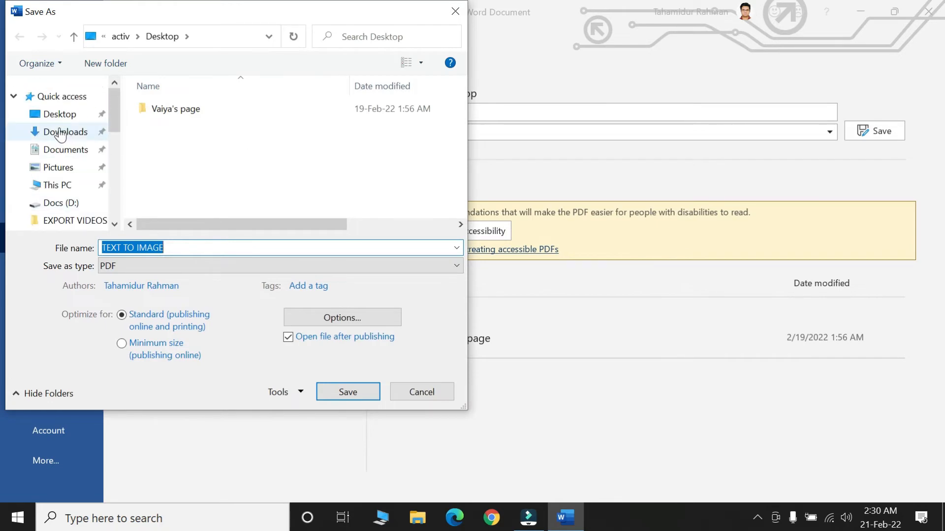
{"action": "left_click", "coordinate": [59, 114]}
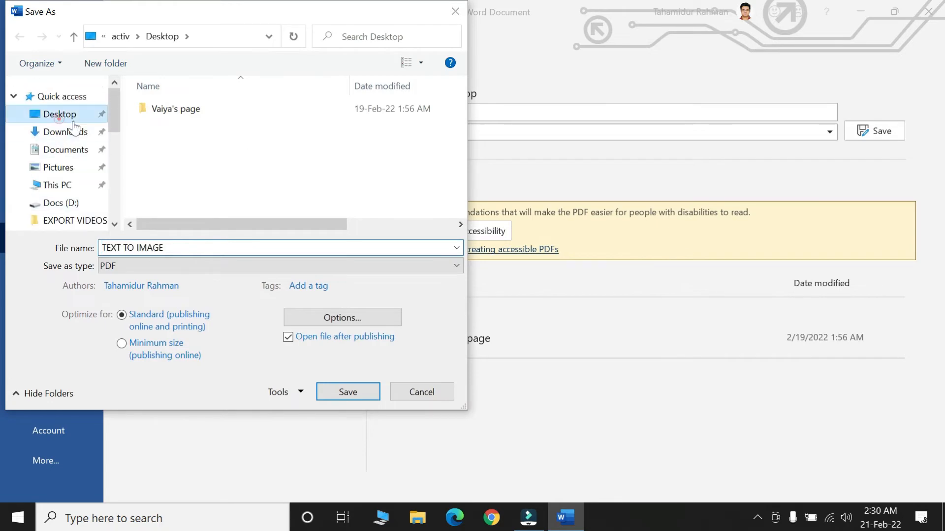
{"action": "left_click", "coordinate": [333, 387]}
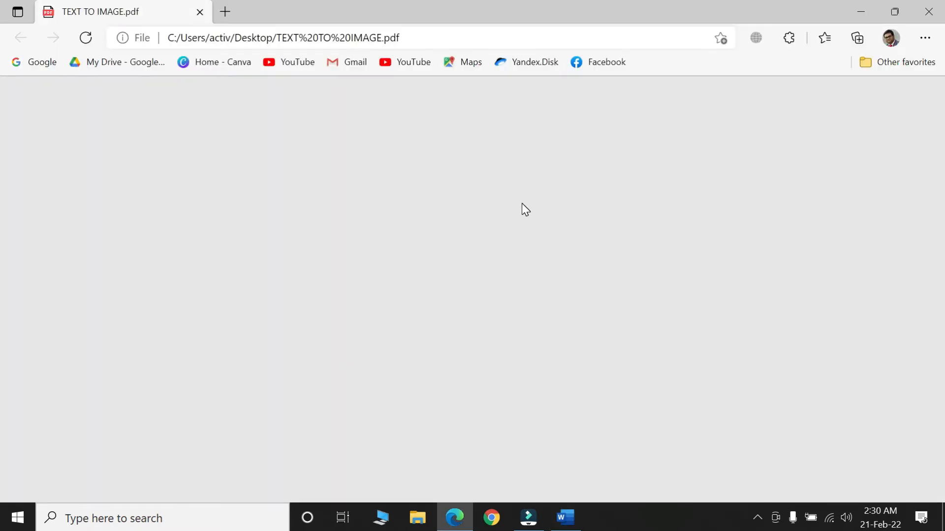
- Look over the exported PDF in the browser and close both it and the Word document
{"action": "scroll", "coordinate": [454, 266], "scroll_direction": "down", "scroll_amount": 8}
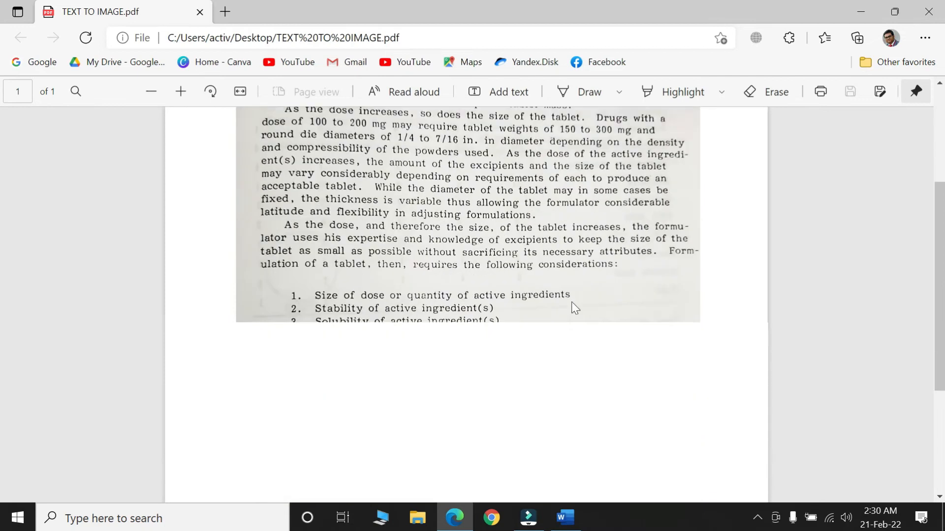
{"action": "scroll", "coordinate": [571, 308], "scroll_direction": "up", "scroll_amount": 8}
{"action": "left_click", "coordinate": [929, 11]}
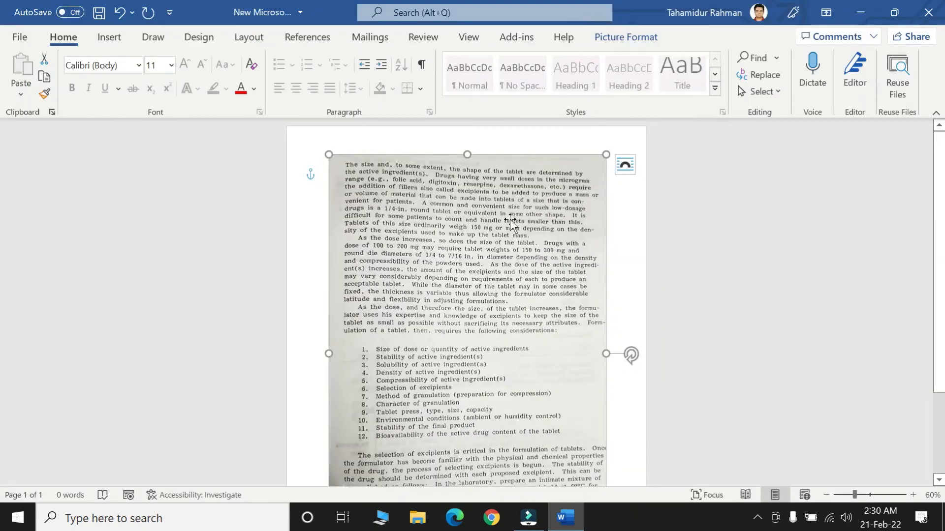
{"action": "left_click", "coordinate": [926, 10]}
{"action": "left_click", "coordinate": [466, 295]}
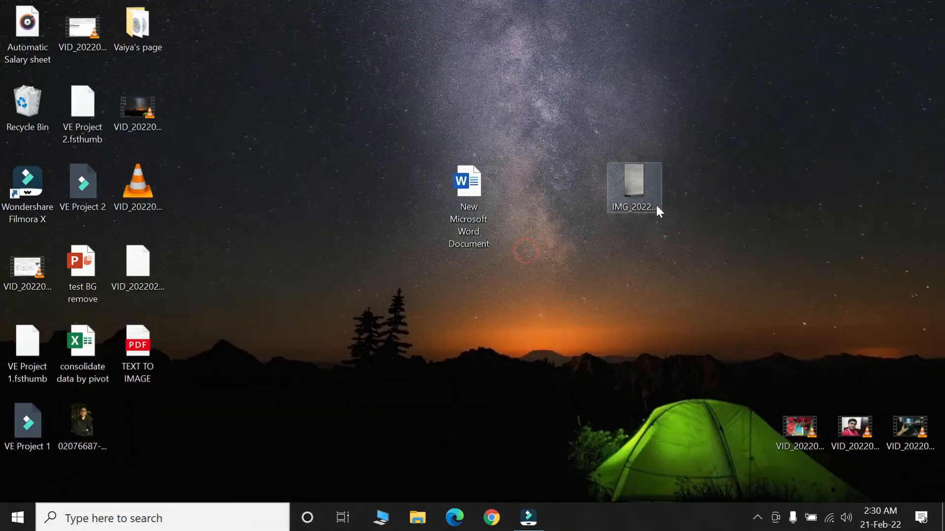
- Move the TEXT TO IMAGE PDF out onto the open desktop, open it in Word and accept converting it to an editable document
{"action": "left_click_drag", "start_coordinate": [143, 365], "coordinate": [579, 281]}
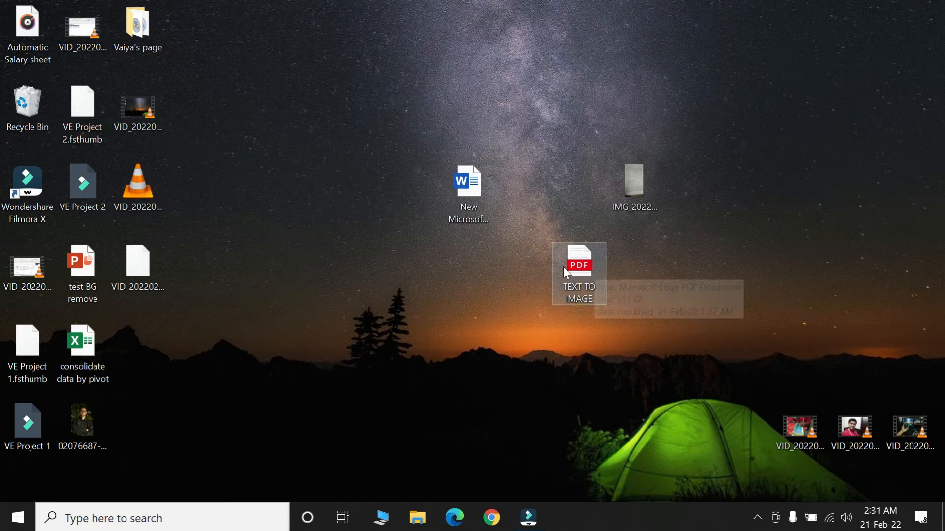
{"action": "right_click", "coordinate": [577, 264]}
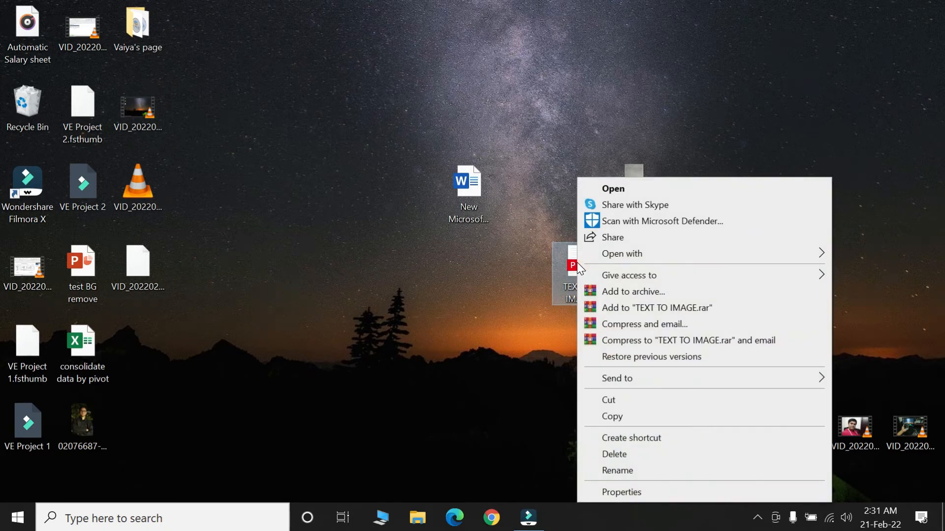
{"action": "mouse_move", "coordinate": [763, 255]}
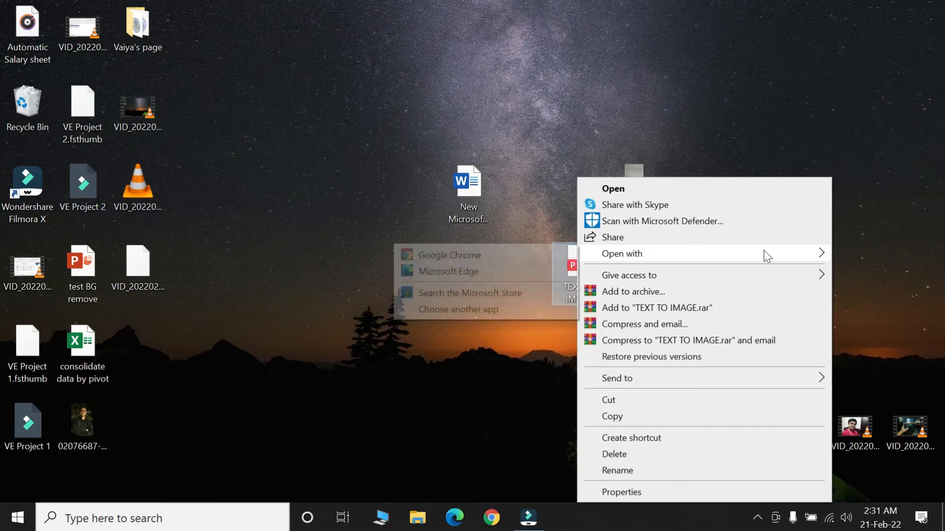
{"action": "left_click", "coordinate": [463, 314]}
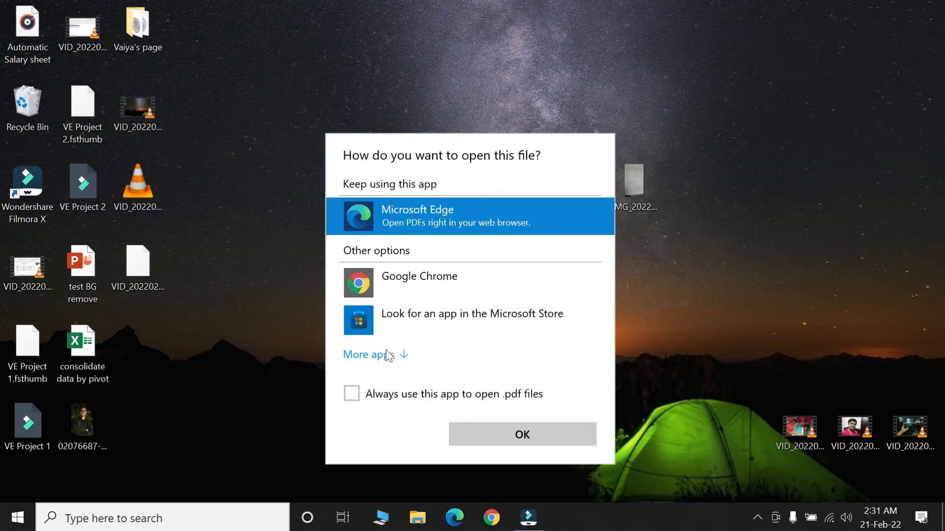
{"action": "left_click", "coordinate": [385, 354]}
{"action": "scroll", "coordinate": [409, 365], "scroll_direction": "down", "scroll_amount": 4}
{"action": "left_click", "coordinate": [403, 357]}
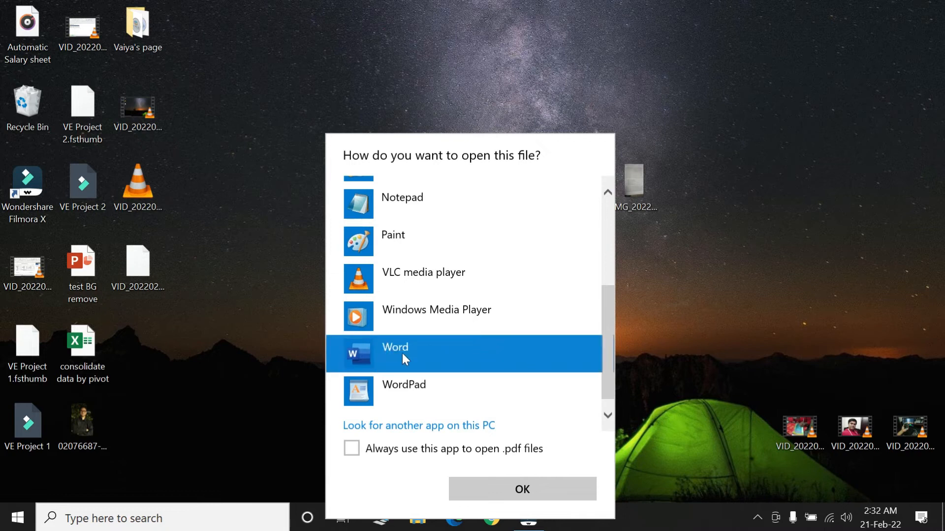
{"action": "left_click", "coordinate": [523, 489]}
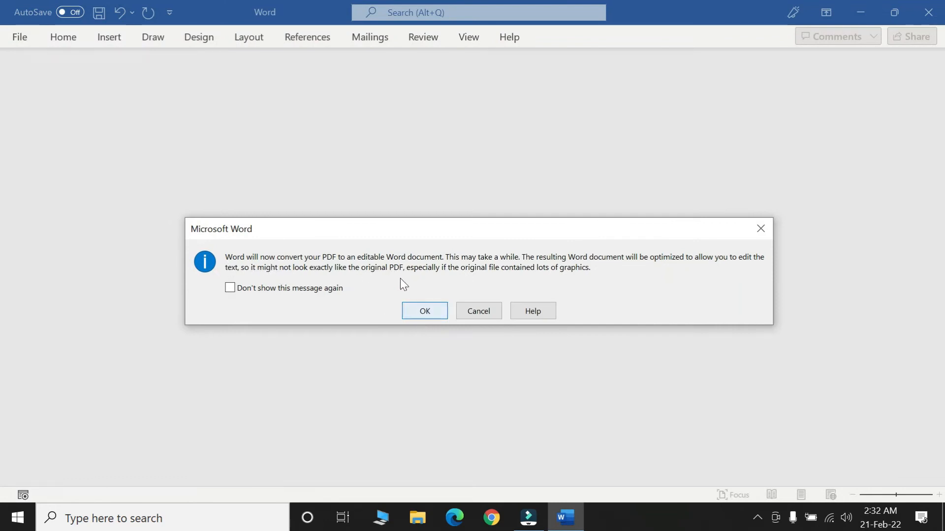
{"action": "left_click", "coordinate": [432, 313]}
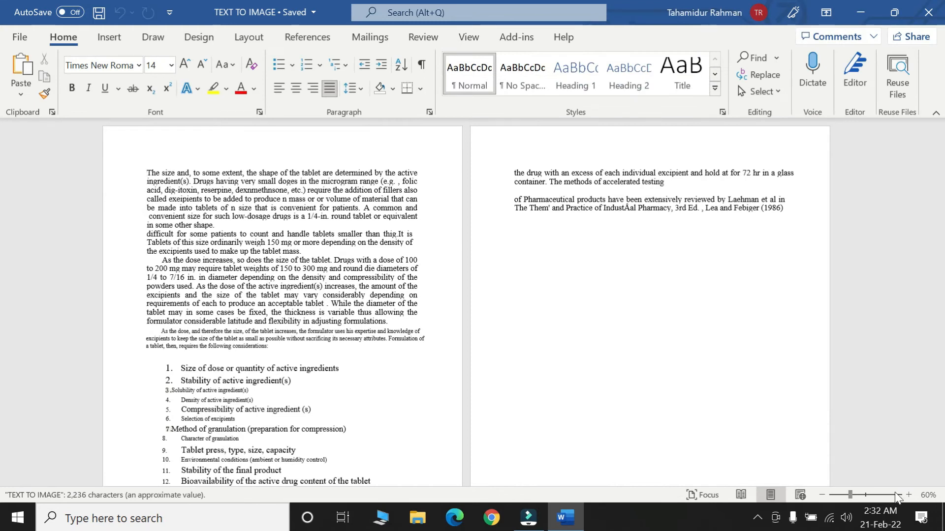
- Enlarge the view to 90% and look over the converted text on both pages
{"action": "left_click", "coordinate": [906, 494]}
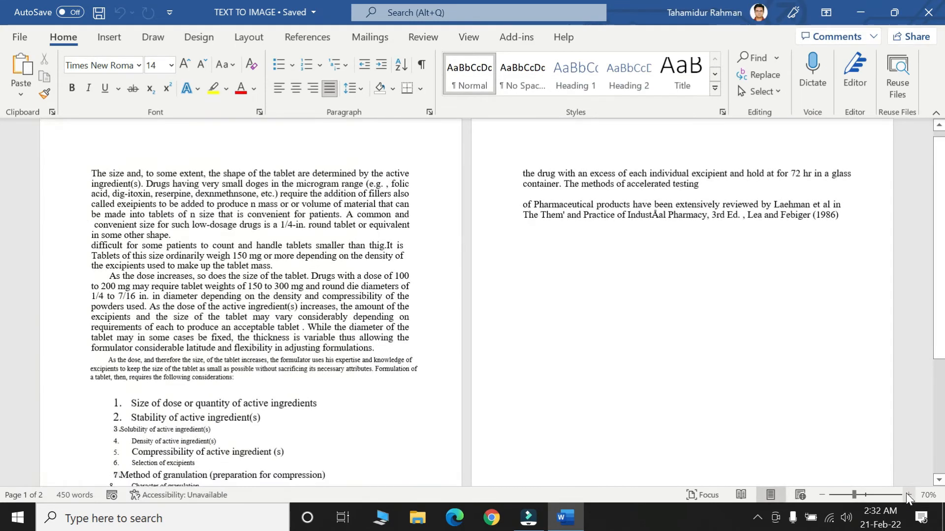
{"action": "left_click", "coordinate": [906, 494]}
{"action": "left_click", "coordinate": [906, 494]}
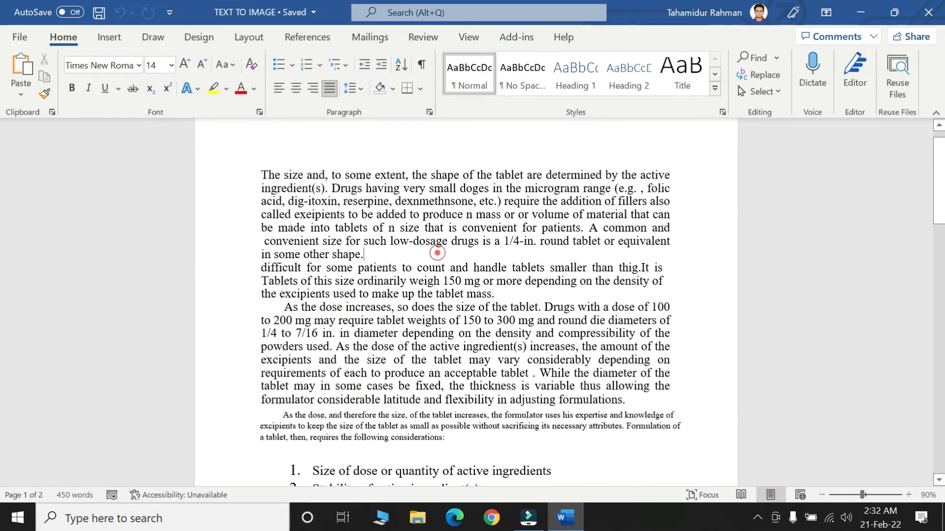
{"action": "scroll", "coordinate": [466, 295], "scroll_direction": "down", "scroll_amount": 15}
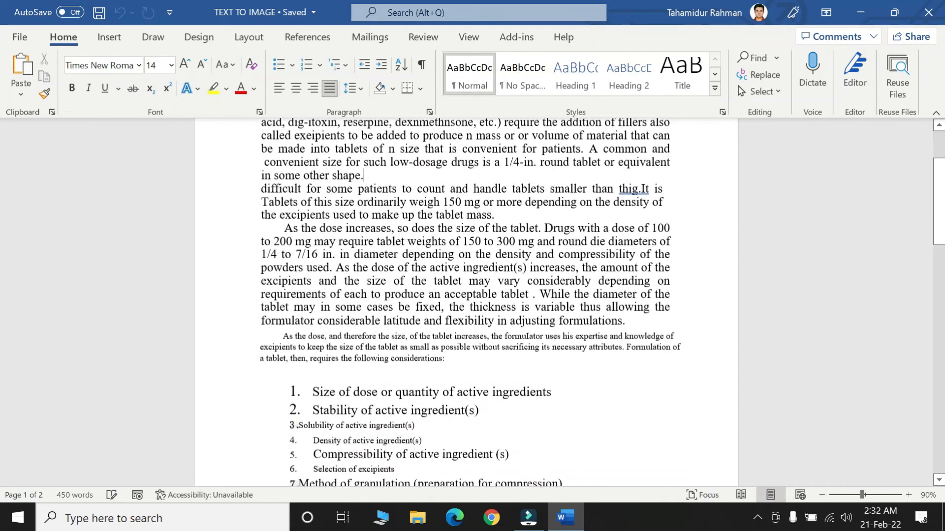
{"action": "scroll", "coordinate": [467, 295], "scroll_direction": "up", "scroll_amount": 10}
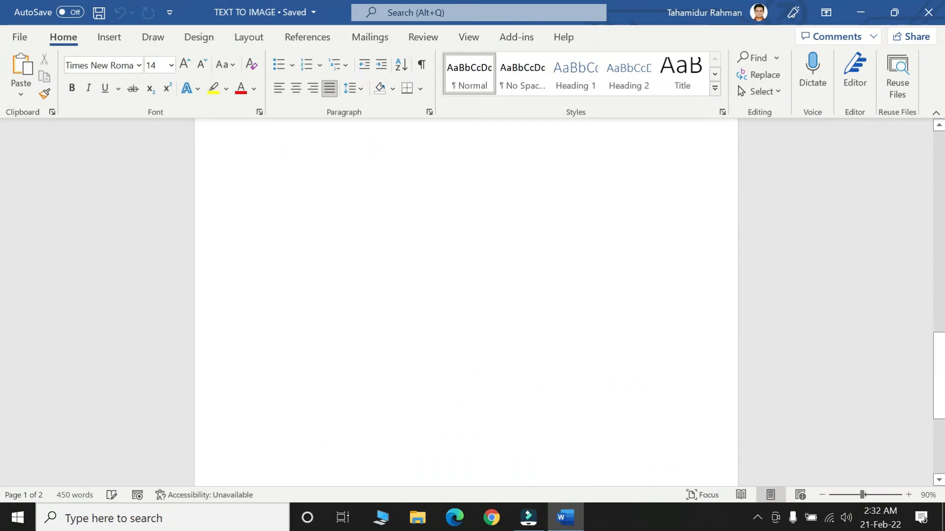
{"action": "scroll", "coordinate": [467, 296], "scroll_direction": "up", "scroll_amount": 3}
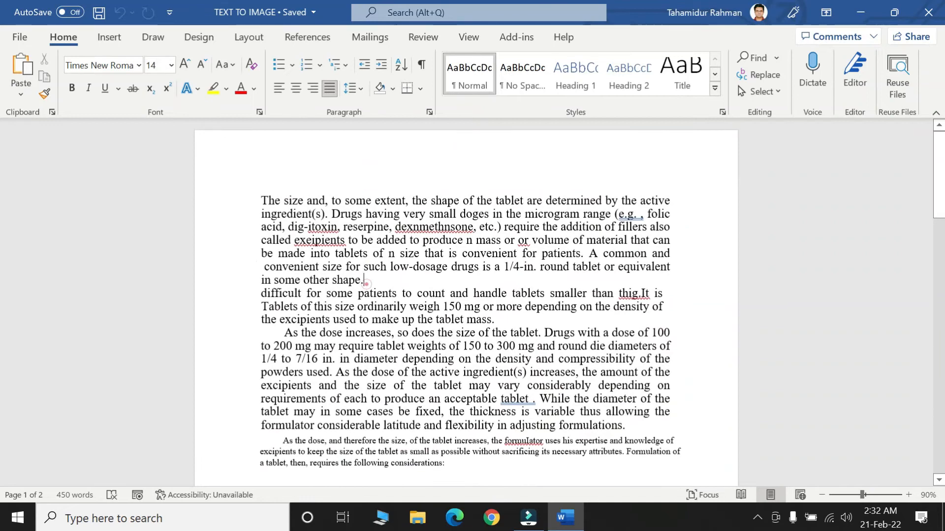
- Format all of the document's text in Arial, size 13
{"action": "double_click", "coordinate": [265, 201]}
{"action": "key", "text": "ctrl+a"}
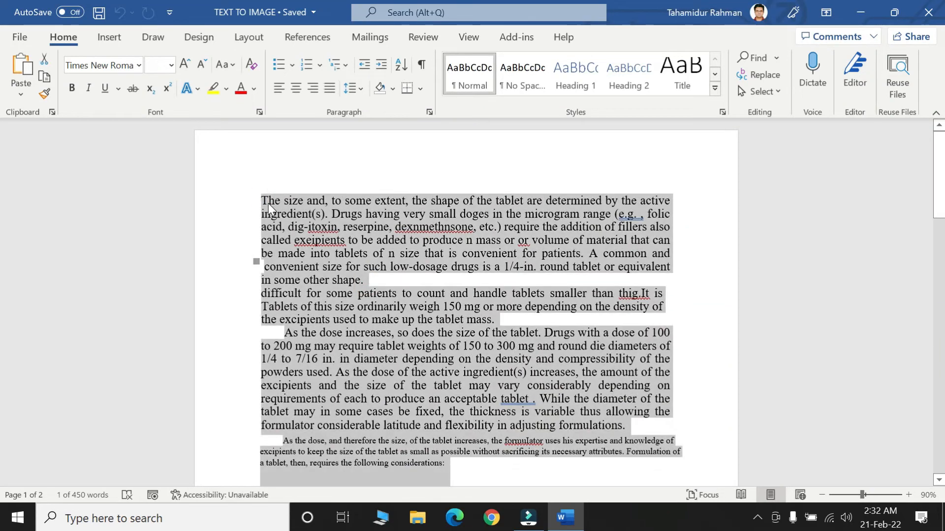
{"action": "left_click", "coordinate": [127, 63]}
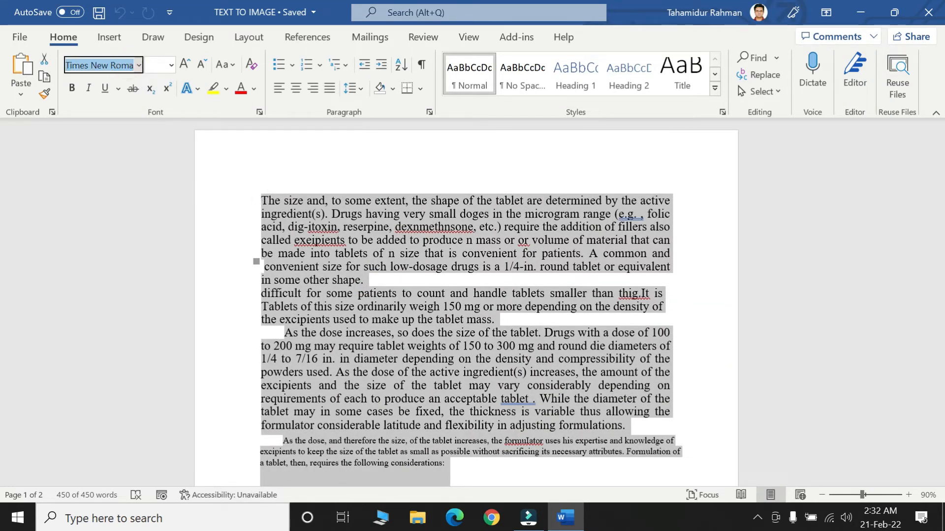
{"action": "type", "text": "a"}
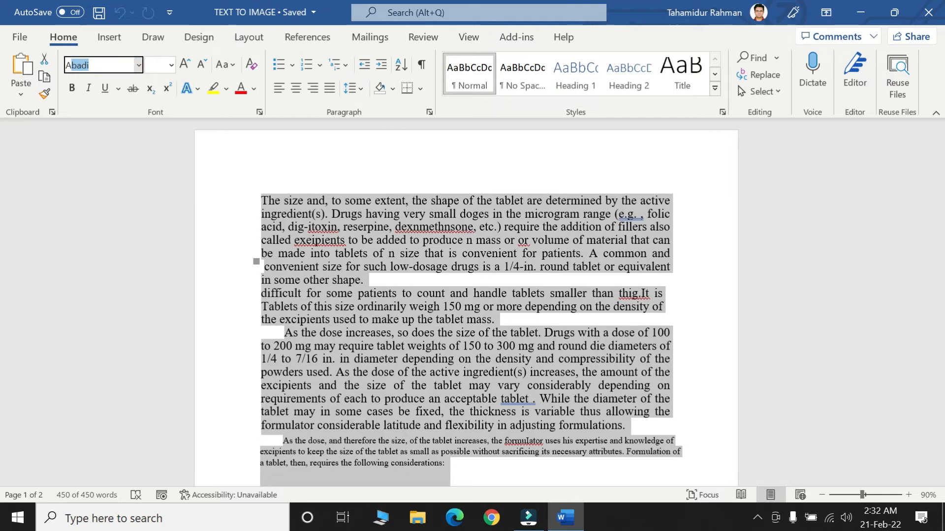
{"action": "type", "text": "rial"}
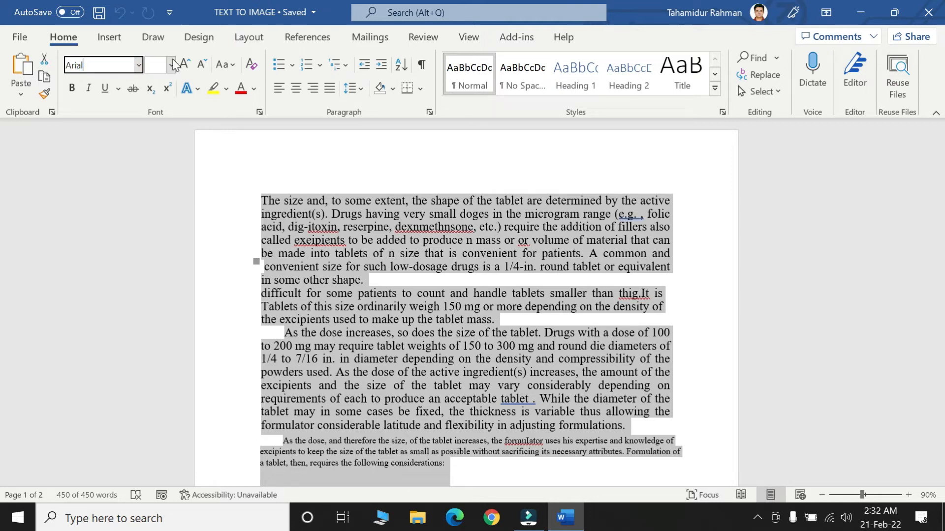
{"action": "key", "text": "Tab"}
{"action": "type", "text": "13"}
{"action": "key", "text": "Return"}
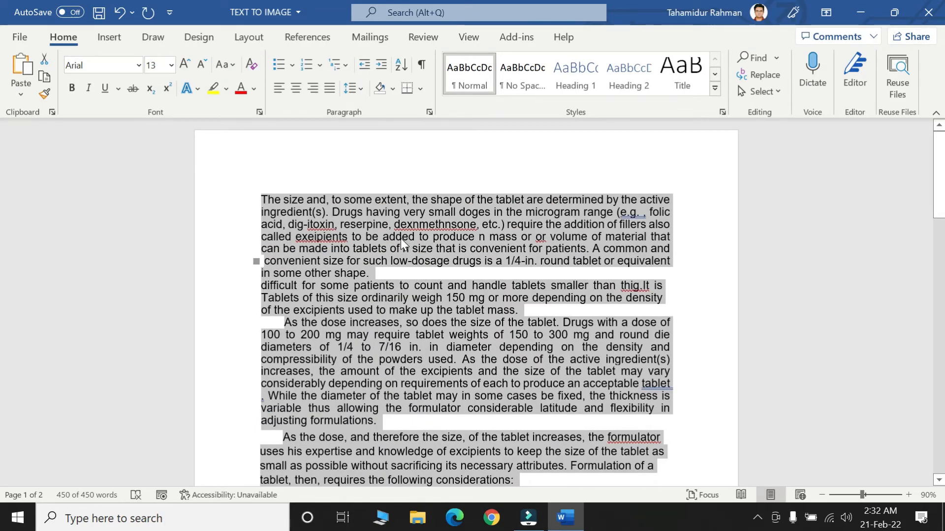
- Color all of the text red and change it back to black
{"action": "left_click", "coordinate": [240, 89]}
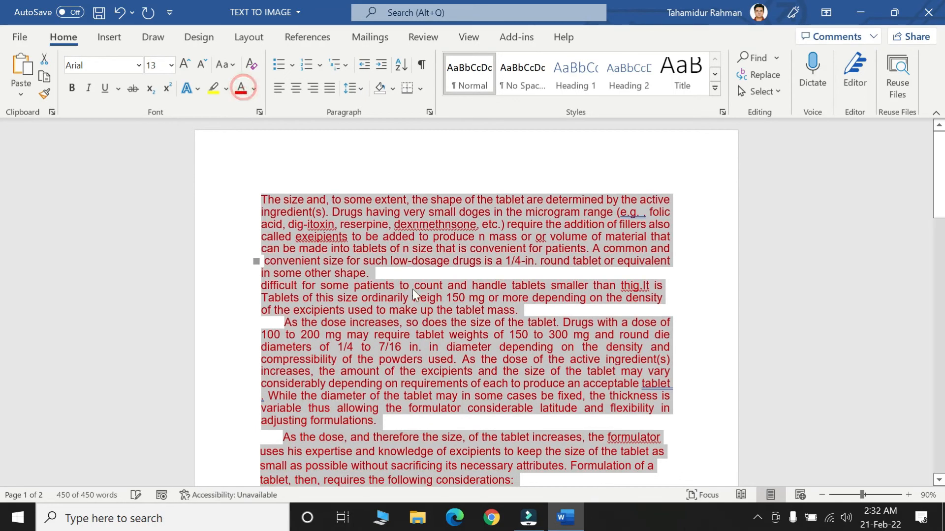
{"action": "left_click", "coordinate": [254, 88]}
{"action": "left_click", "coordinate": [259, 146]}
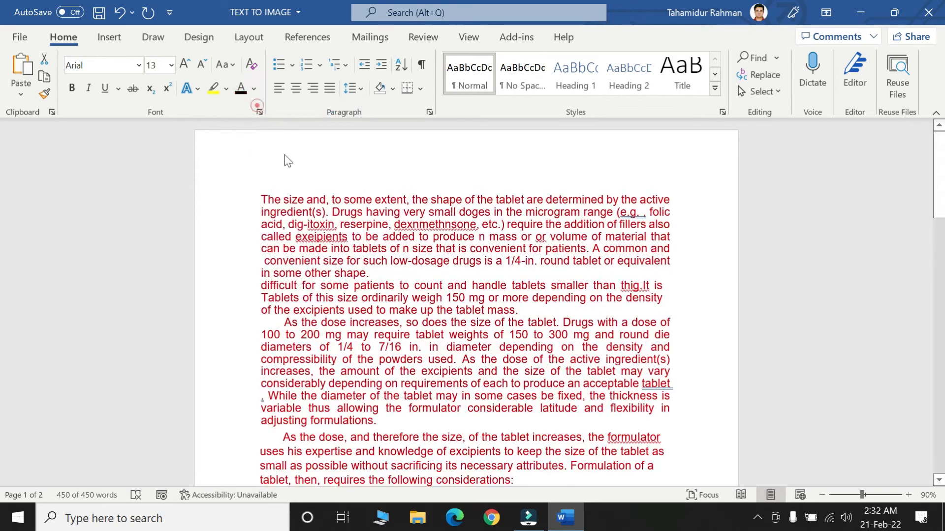
- Join the "difficult for some patients" line to the end of "in some other shape" and add a blank line before "As the dose increases"
{"action": "left_click", "coordinate": [392, 261]}
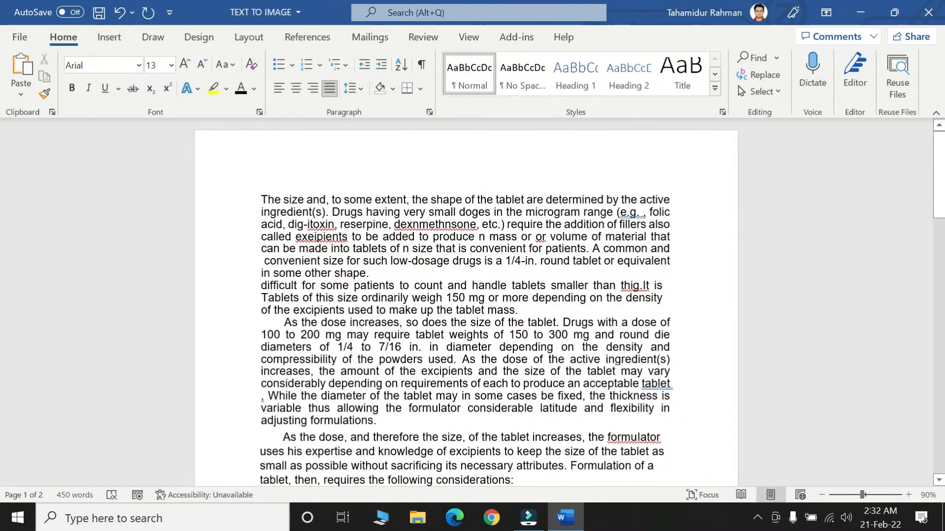
{"action": "key", "text": "Return"}
{"action": "scroll", "coordinate": [382, 269], "scroll_direction": "down", "scroll_amount": 3}
{"action": "key", "text": "BackSpace"}
{"action": "key", "text": "BackSpace"}
{"action": "key", "text": "BackSpace"}
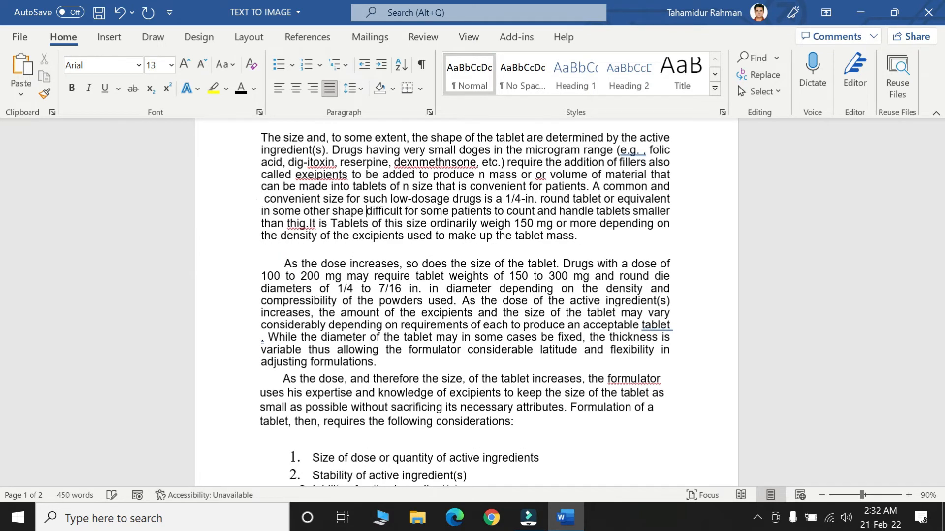
- Convert the numbered list of formulation considerations, from "Size of dose" to "Bioavailability", into a round-bulleted list
{"action": "scroll", "coordinate": [465, 295], "scroll_direction": "up", "scroll_amount": 3}
{"action": "scroll", "coordinate": [465, 296], "scroll_direction": "down", "scroll_amount": 6}
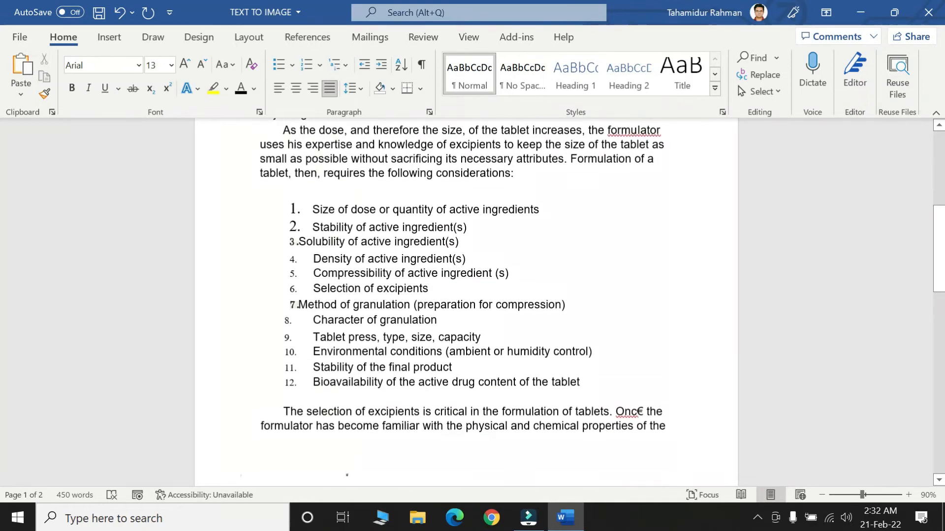
{"action": "left_click", "coordinate": [295, 213]}
{"action": "left_click_drag", "start_coordinate": [585, 396], "coordinate": [313, 209]}
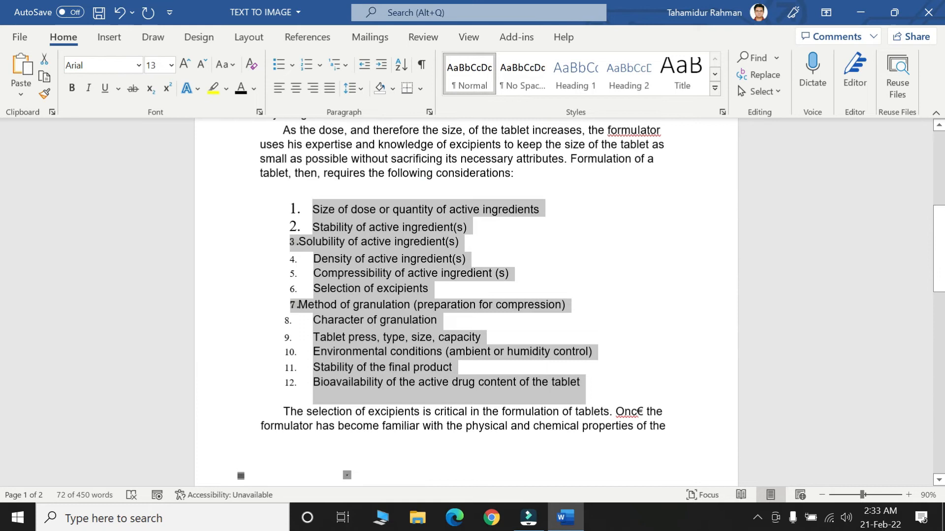
{"action": "left_click", "coordinate": [279, 68]}
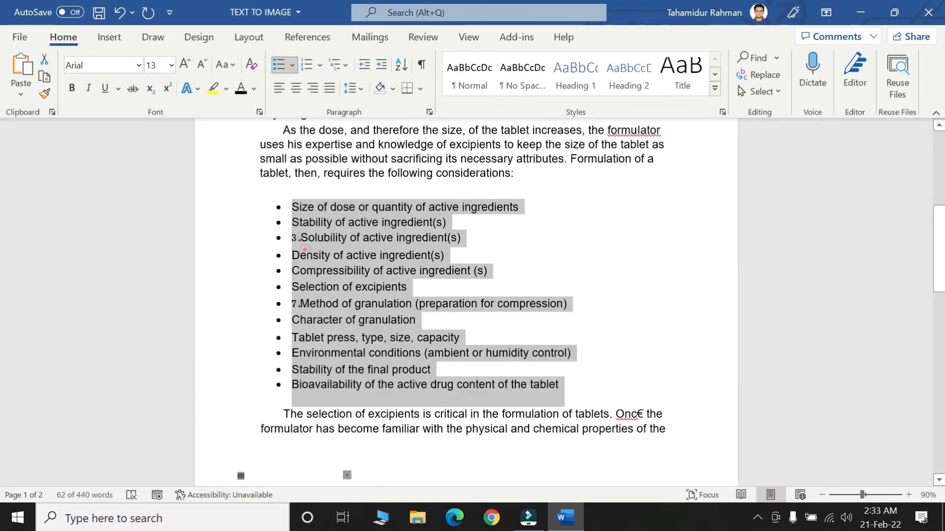
- Delete the leftover numbers 3 and 7 in front of "Solubility of active ingredient(s)" and "Method of granulation"
{"action": "left_click", "coordinate": [305, 250]}
{"action": "left_click", "coordinate": [295, 238]}
{"action": "key", "text": "Delete"}
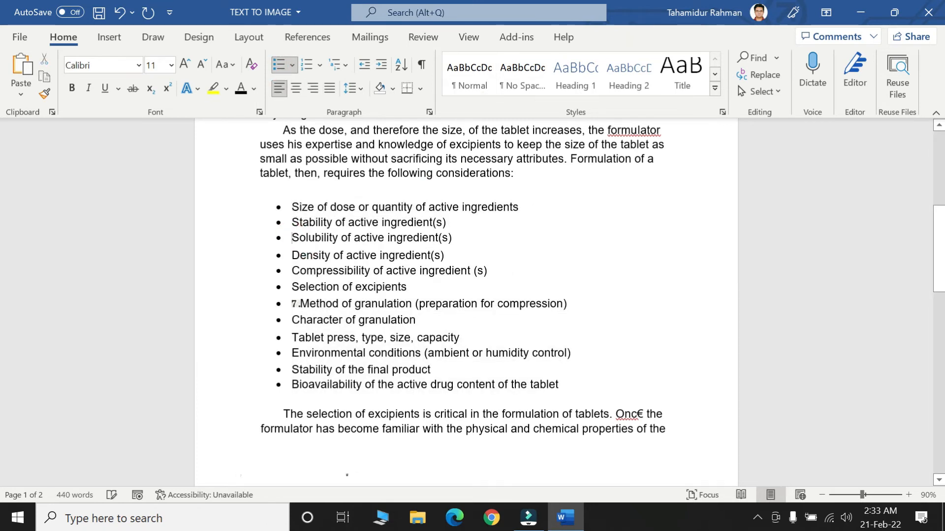
{"action": "left_click", "coordinate": [294, 304]}
{"action": "key", "text": "Delete"}
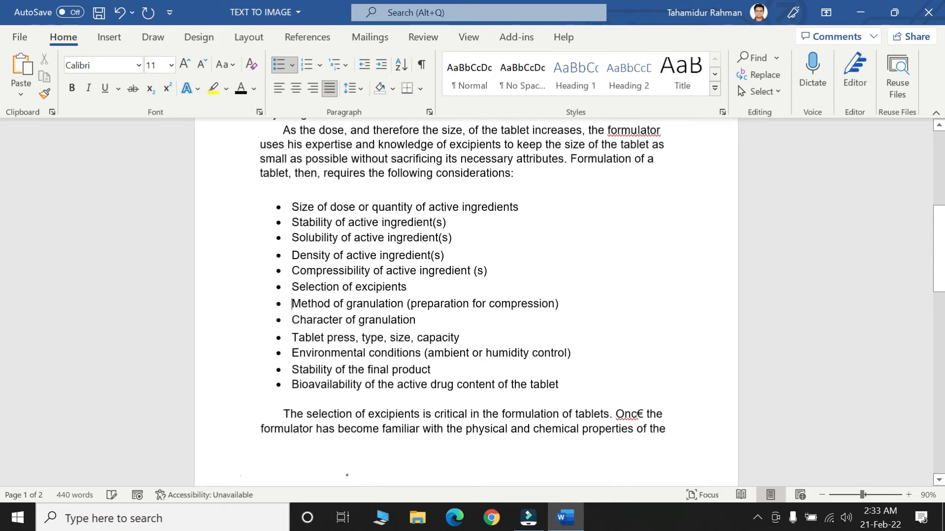
- Change the whole bulleted list of considerations to automatic numbering from 1 to 12
{"action": "left_click_drag", "start_coordinate": [565, 399], "coordinate": [292, 207]}
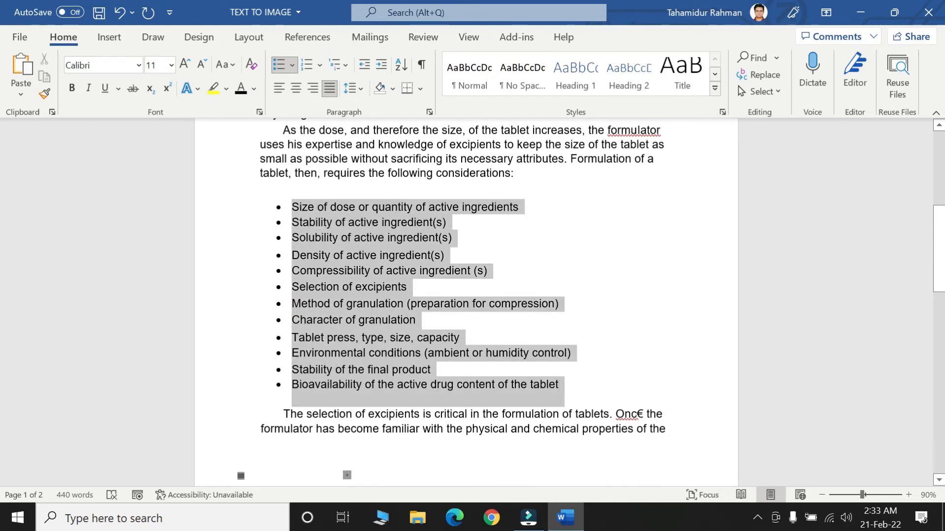
{"action": "left_click", "coordinate": [297, 67]}
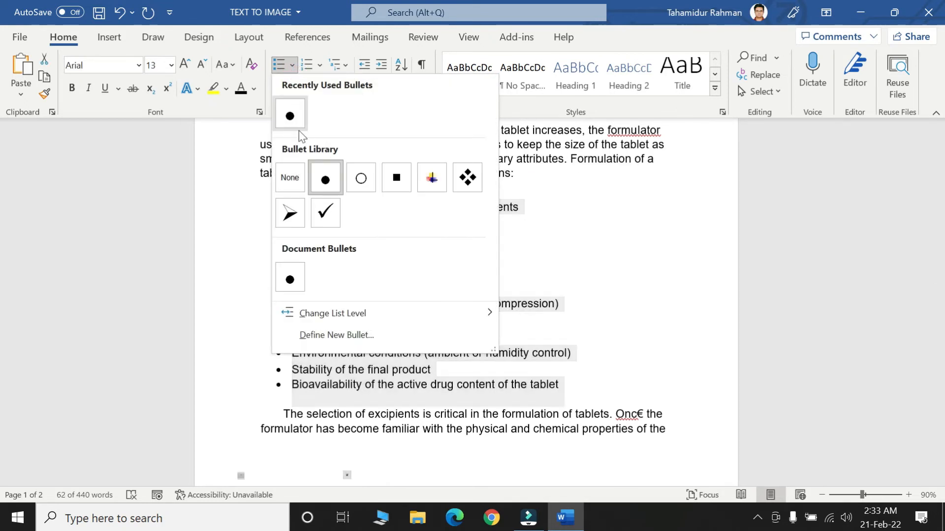
{"action": "left_click", "coordinate": [312, 62]}
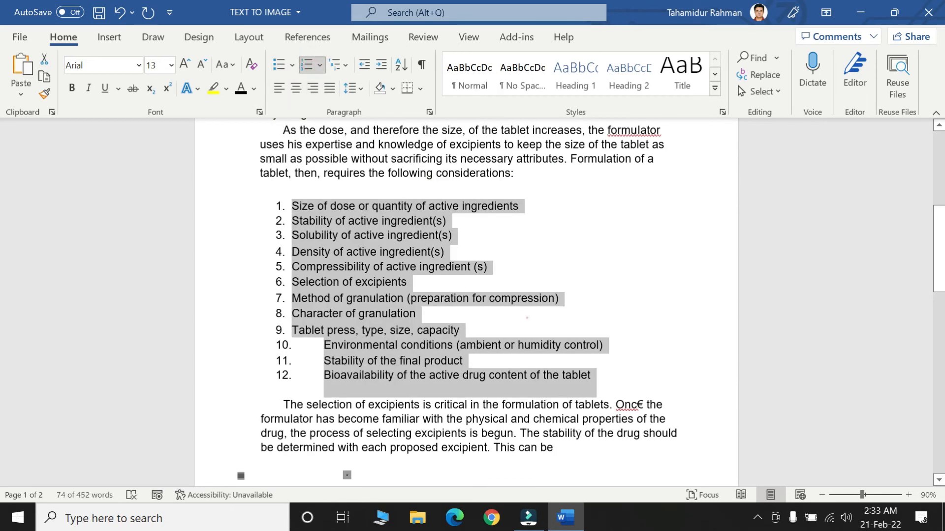
- Review the reformatted text on both pages, from the numbered list to the closing reference and back to the opening paragraph
{"action": "left_click", "coordinate": [527, 318]}
{"action": "scroll", "coordinate": [527, 318], "scroll_direction": "down", "scroll_amount": 8}
{"action": "left_click", "coordinate": [558, 320]}
{"action": "left_click", "coordinate": [630, 281]}
{"action": "left_click", "coordinate": [672, 282]}
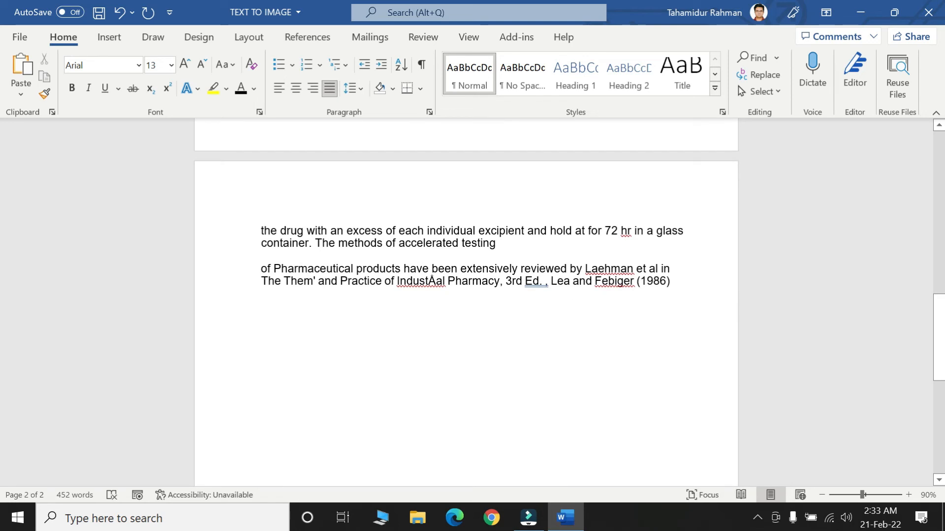
{"action": "scroll", "coordinate": [603, 312], "scroll_direction": "up", "scroll_amount": 15}
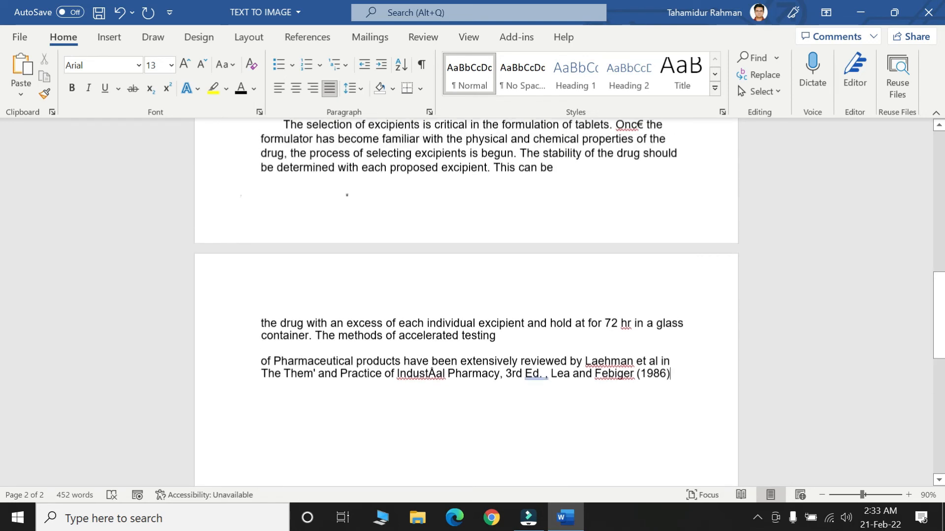
{"action": "scroll", "coordinate": [570, 333], "scroll_direction": "down", "scroll_amount": 15}
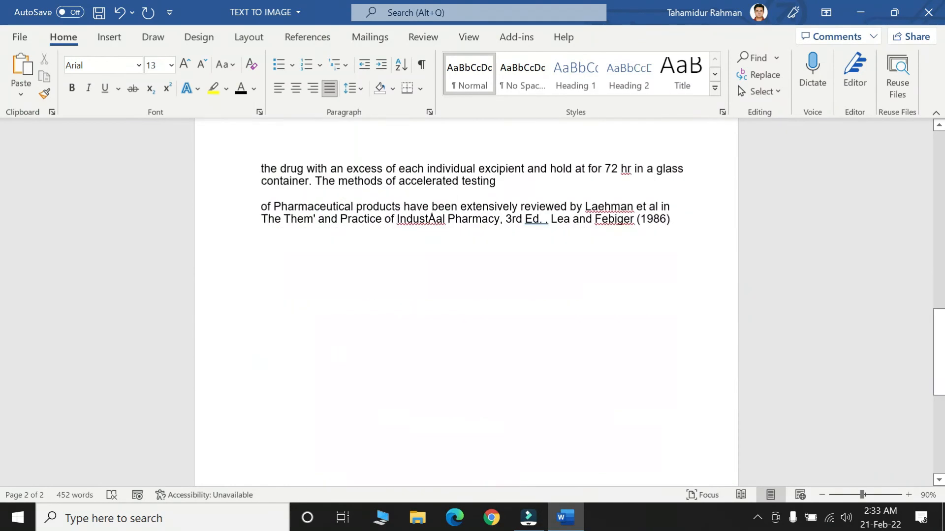
{"action": "scroll", "coordinate": [570, 333], "scroll_direction": "down", "scroll_amount": 1}
{"action": "scroll", "coordinate": [570, 332], "scroll_direction": "up", "scroll_amount": 15}
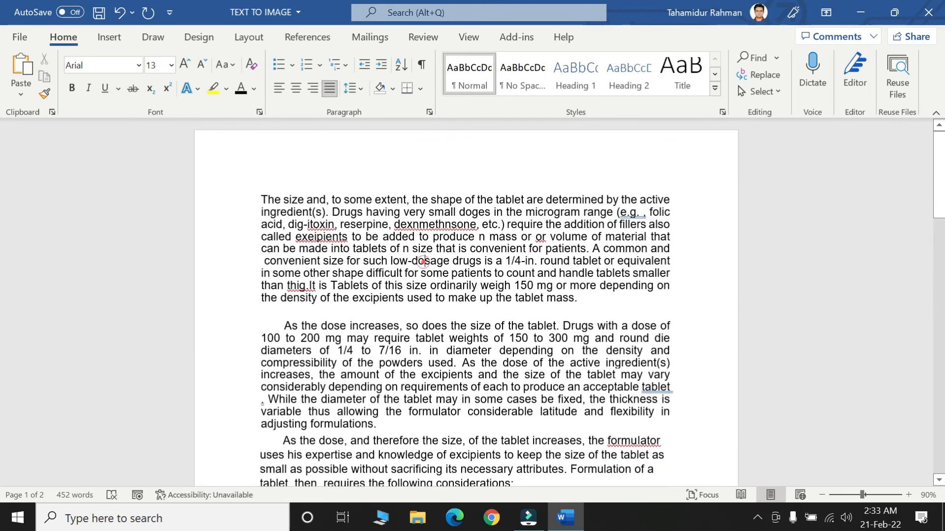
{"action": "right_click", "coordinate": [451, 225]}
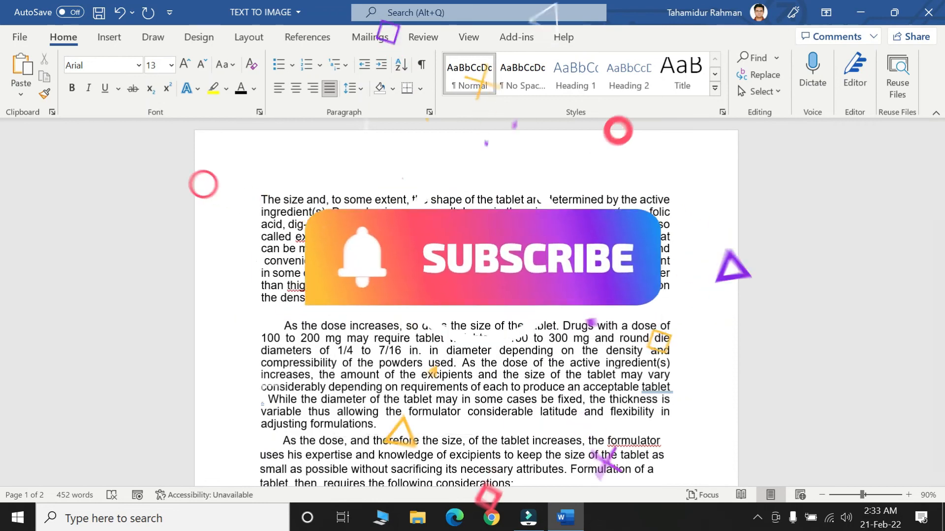
{"action": "right_click", "coordinate": [329, 237]}
{"action": "left_click", "coordinate": [399, 329]}
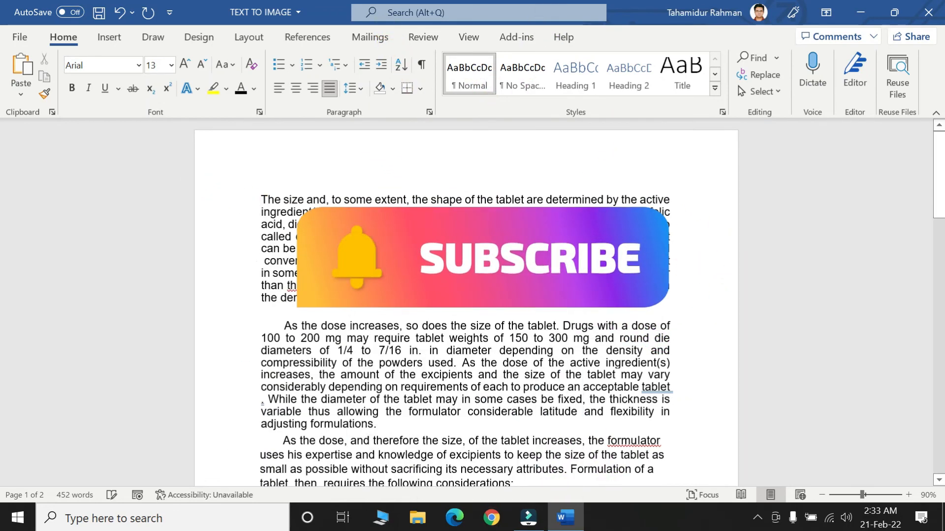
- Apply the suggested spelling correction at "dig-toxin, reserpine" in the opening paragraph and check the suggestions for the flagged word "thig.It"
{"action": "right_click", "coordinate": [331, 225]}
{"action": "left_click", "coordinate": [375, 238]}
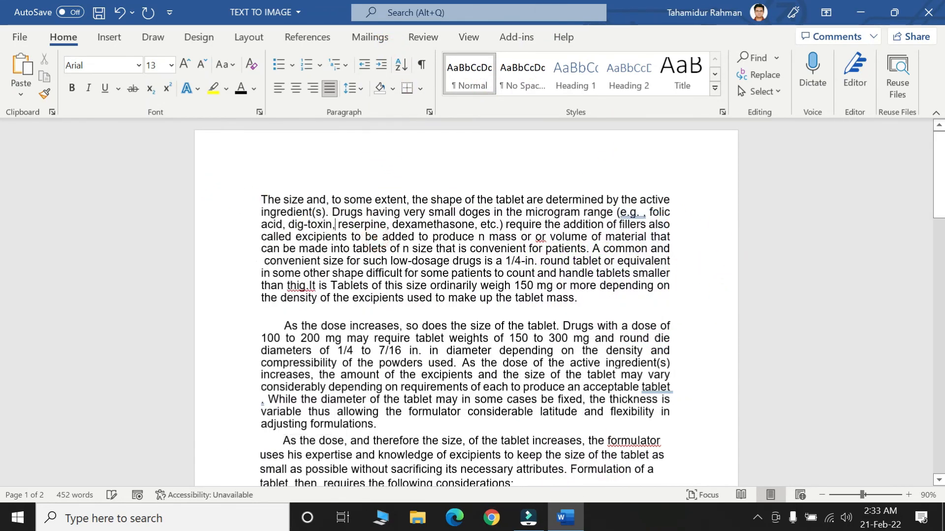
{"action": "right_click", "coordinate": [301, 289]}
{"action": "left_click", "coordinate": [417, 265]}
- Look through both pages for remaining flagged words, from the opening paragraph to the closing reference and back
{"action": "scroll", "coordinate": [412, 261], "scroll_direction": "down", "scroll_amount": 2}
{"action": "scroll", "coordinate": [413, 261], "scroll_direction": "down", "scroll_amount": 3}
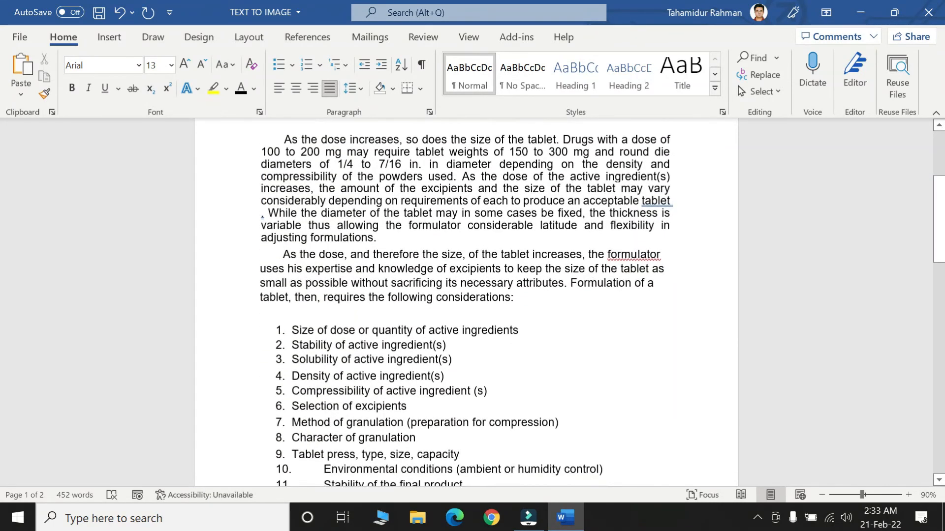
{"action": "scroll", "coordinate": [466, 295], "scroll_direction": "down", "scroll_amount": 8}
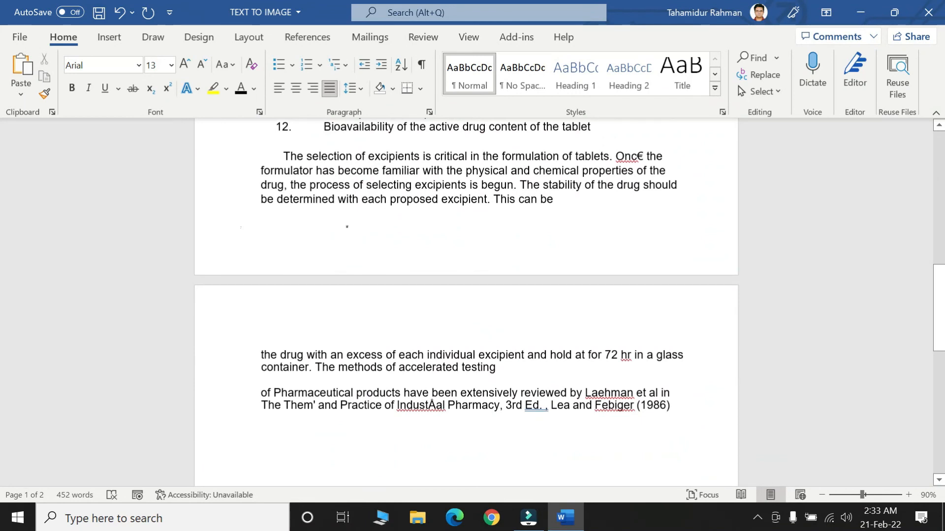
{"action": "scroll", "coordinate": [347, 227], "scroll_direction": "down", "scroll_amount": 2}
{"action": "scroll", "coordinate": [347, 226], "scroll_direction": "up", "scroll_amount": 15}
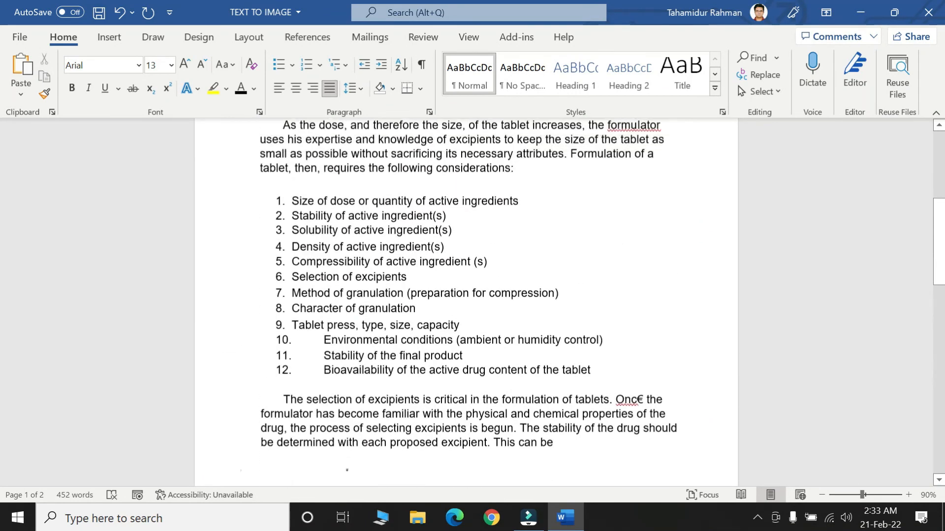
{"action": "scroll", "coordinate": [466, 296], "scroll_direction": "up", "scroll_amount": 3}
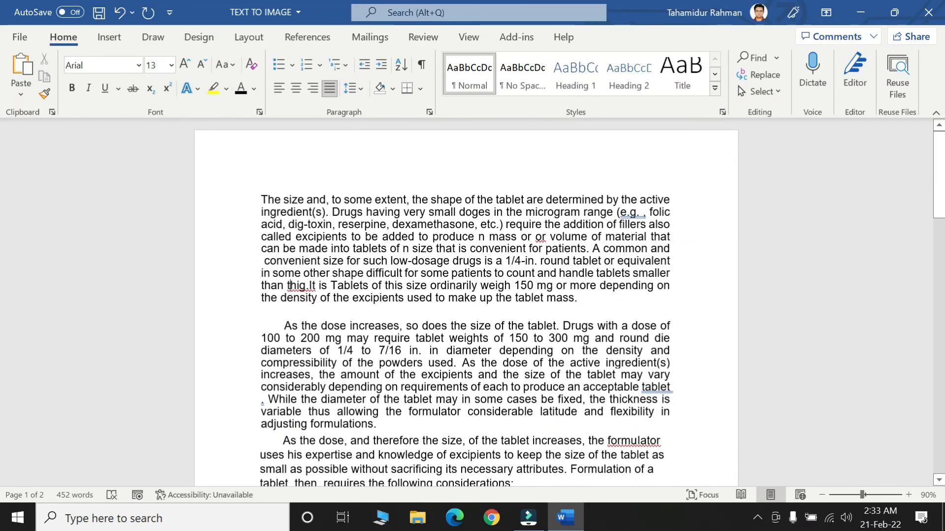
{"action": "scroll", "coordinate": [289, 285], "scroll_direction": "down", "scroll_amount": 15}
{"action": "scroll", "coordinate": [525, 267], "scroll_direction": "up", "scroll_amount": 15}
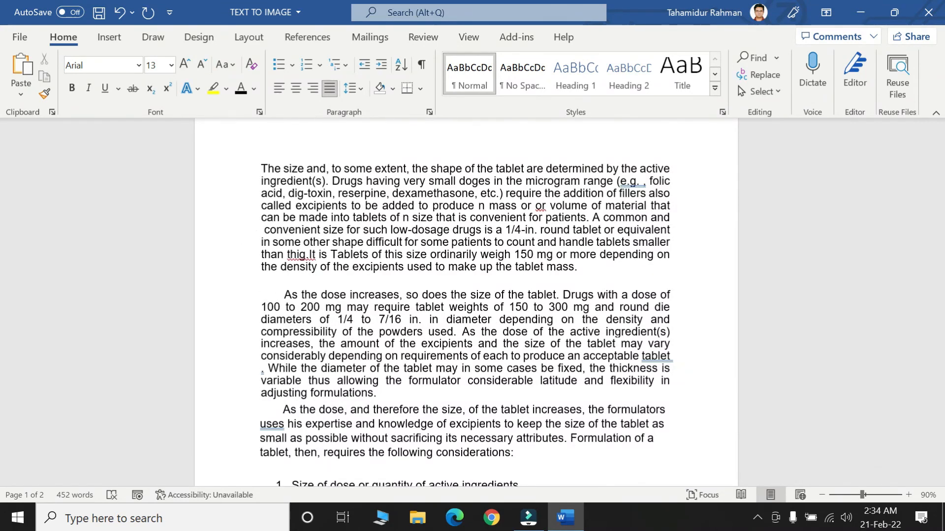